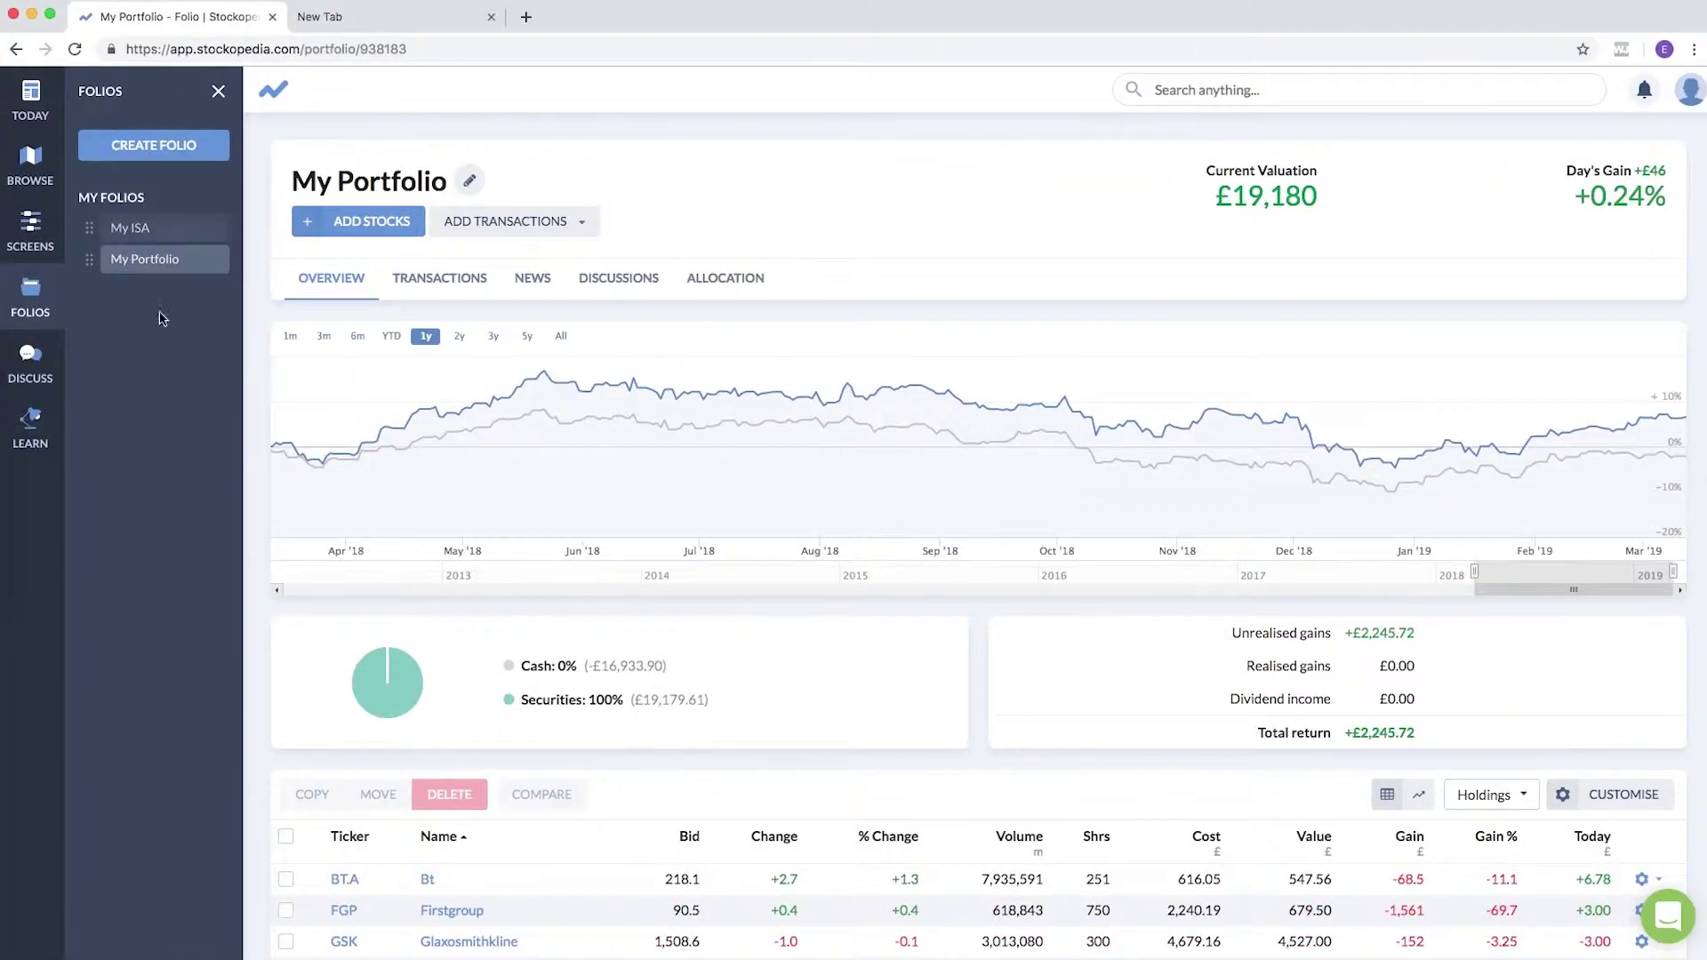
Step: Create a new folio named 'Transaction Folio' with the FTSE All Share Index as benchmark
click(156, 149)
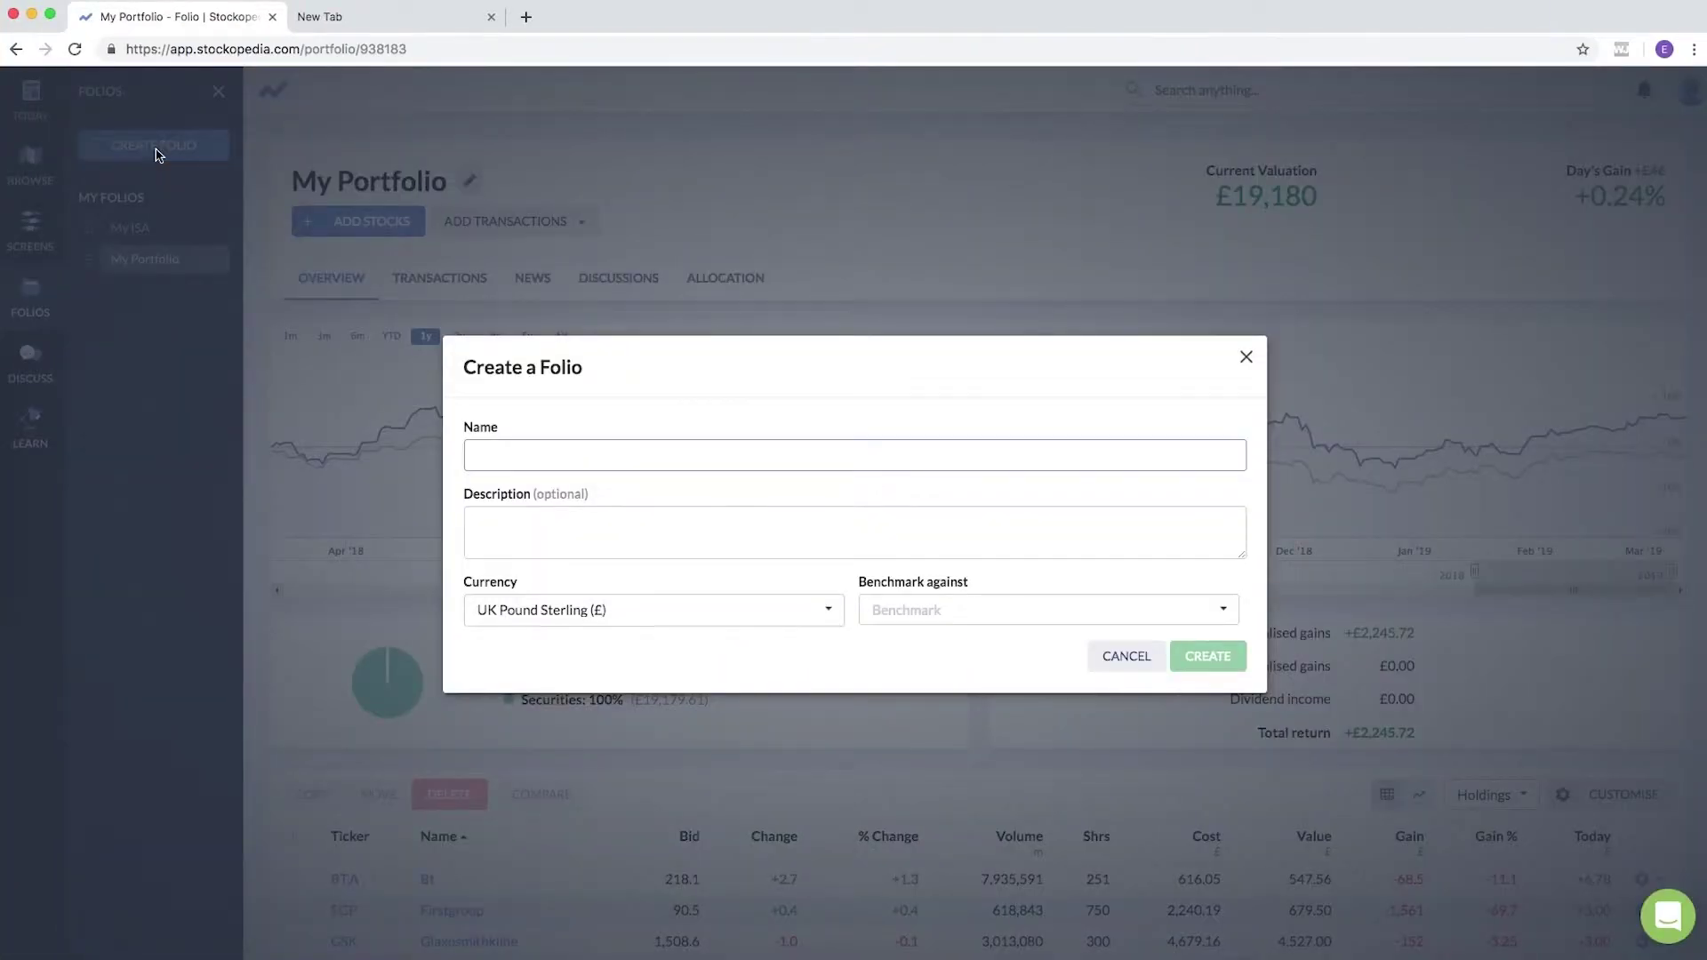
text(Transaction Folio)
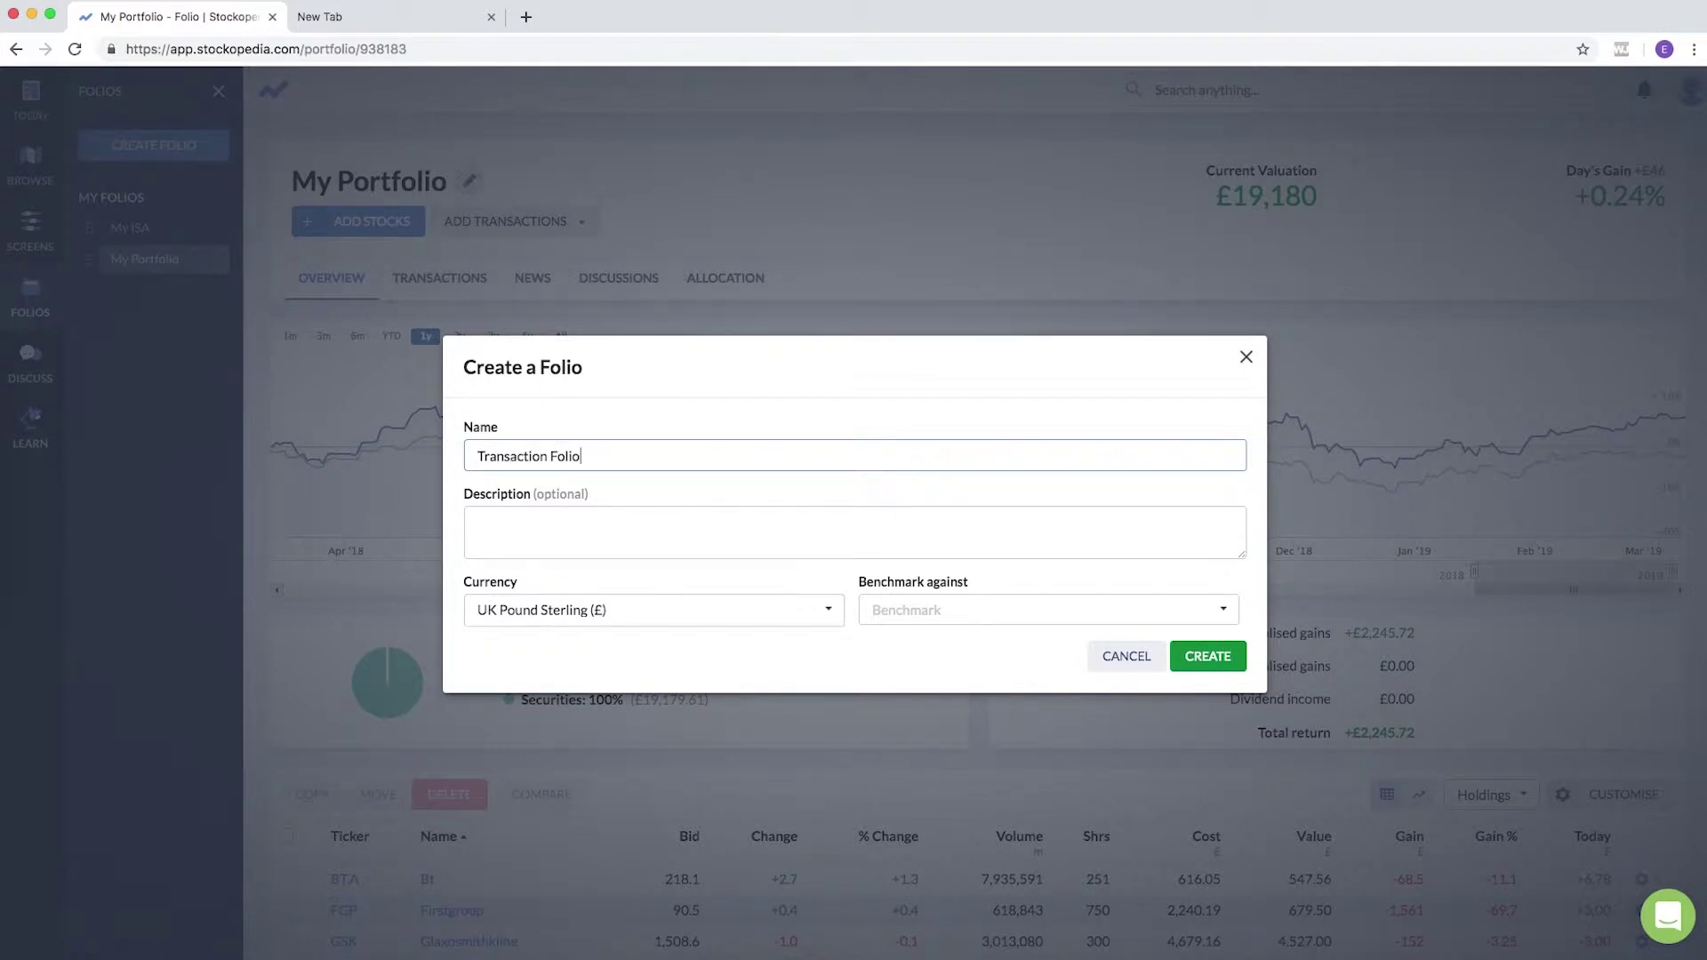
click(941, 614)
click(941, 691)
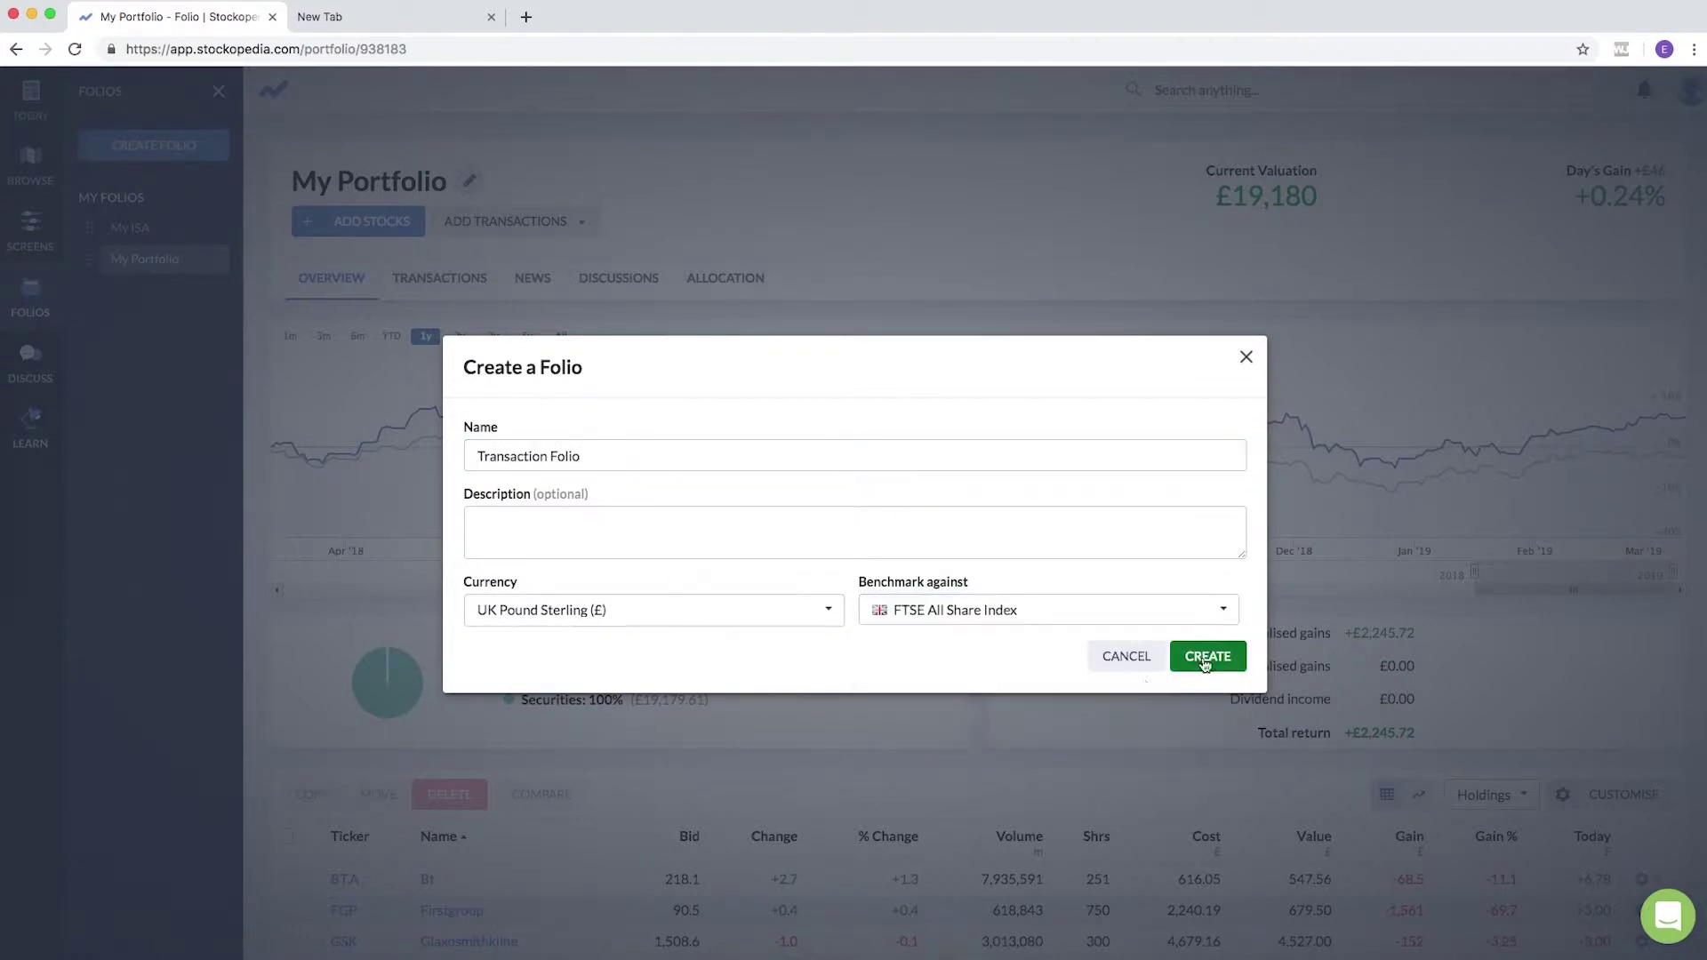
click(1205, 656)
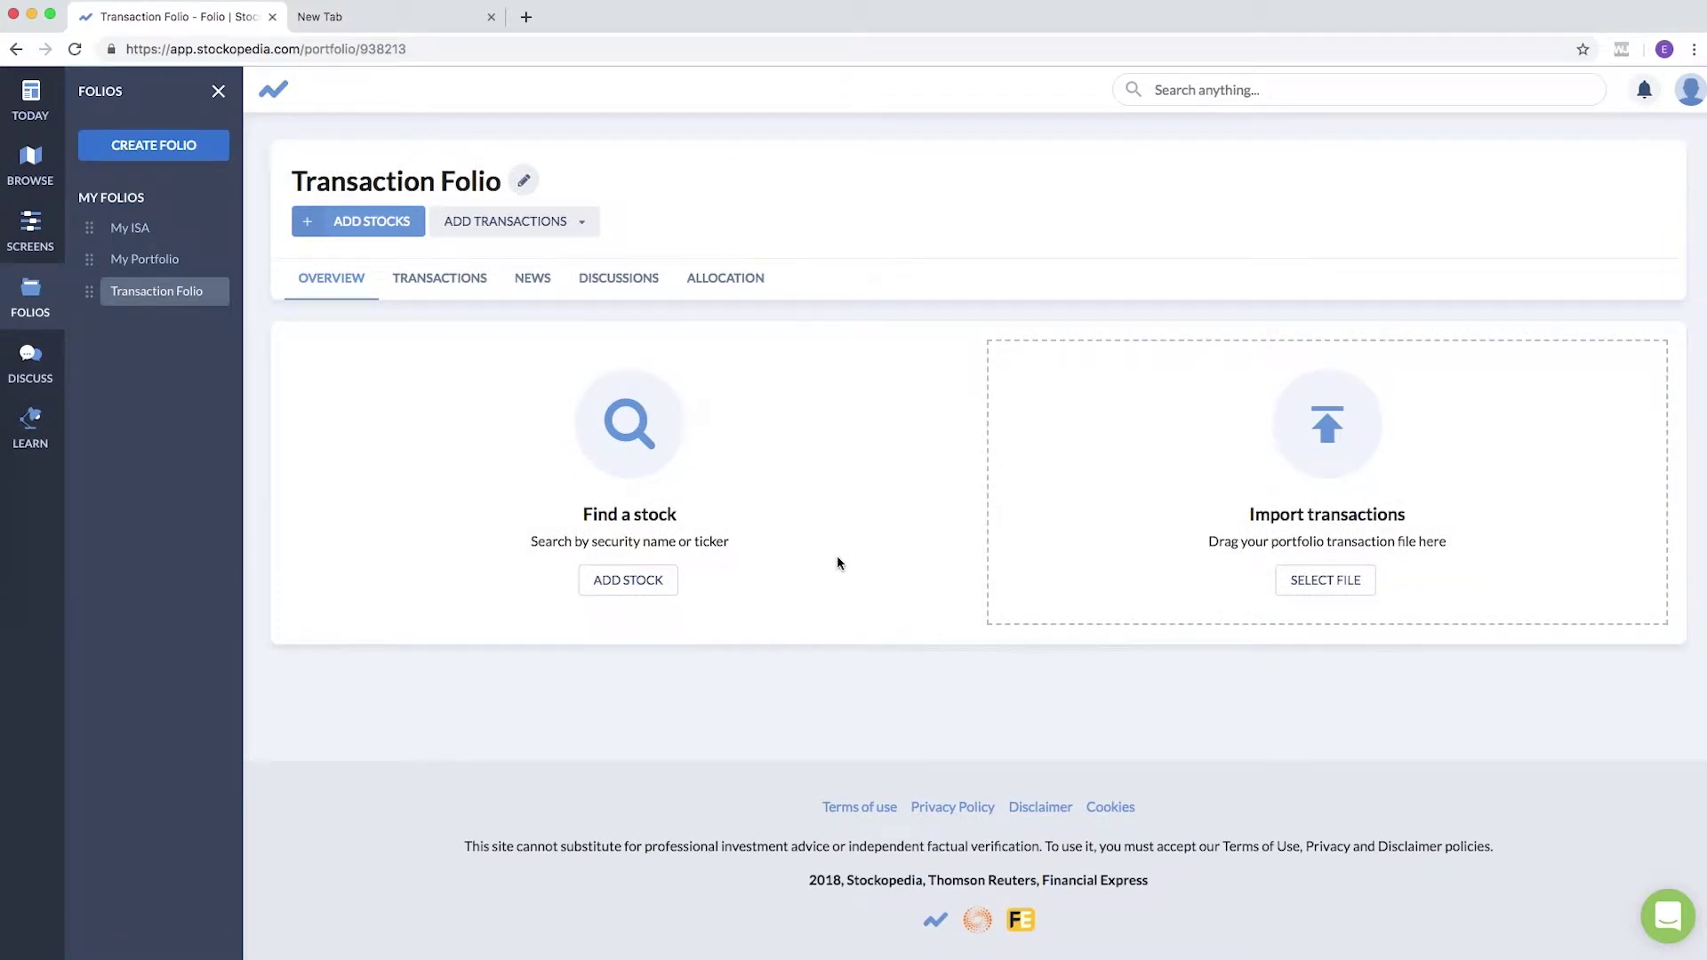
Step: Add a Deposit transaction of 30000 dated 31/12/2018 and save it
click(545, 233)
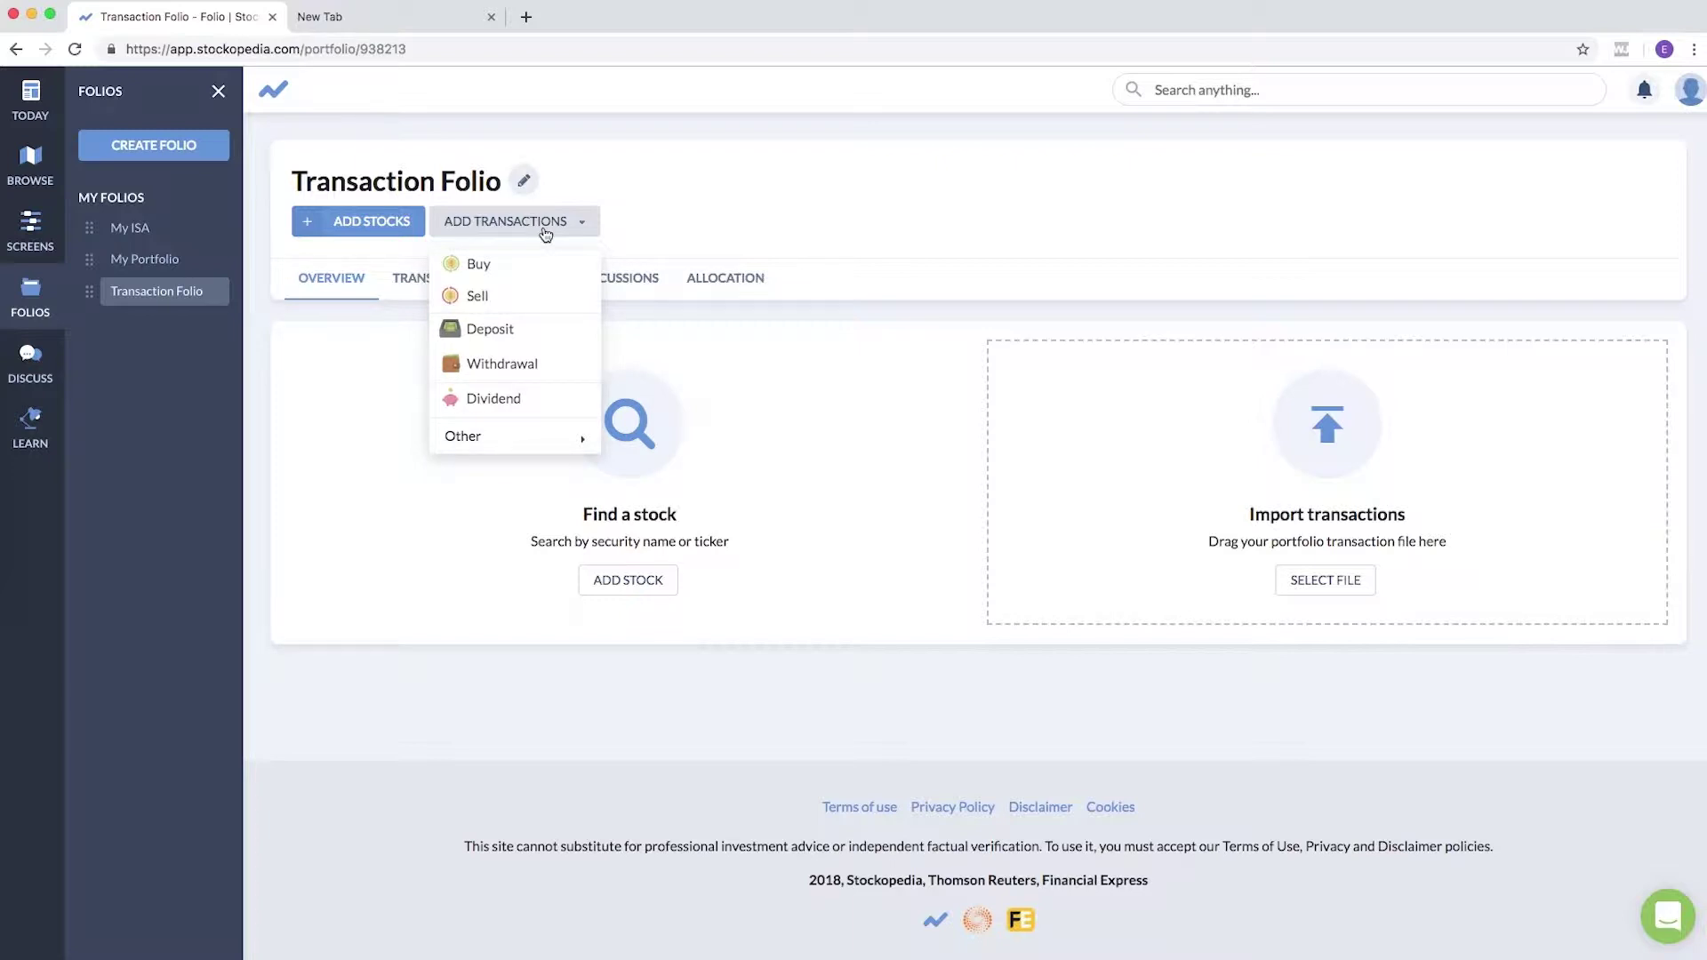
click(514, 329)
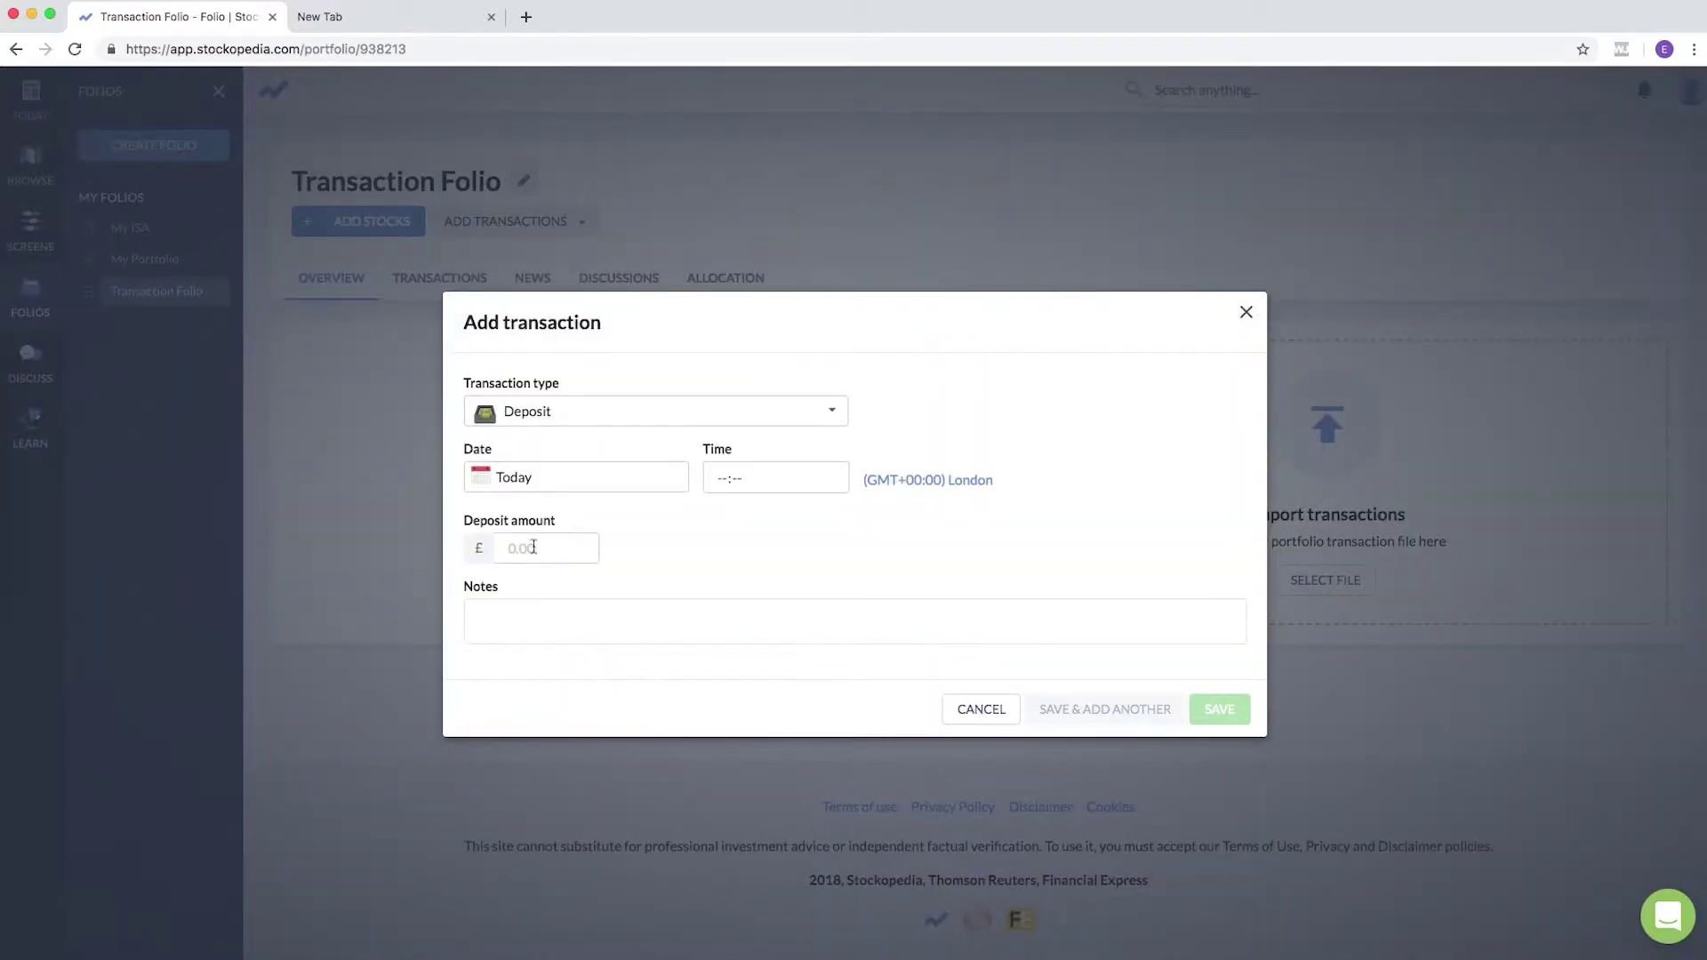
click(533, 548)
text(30000)
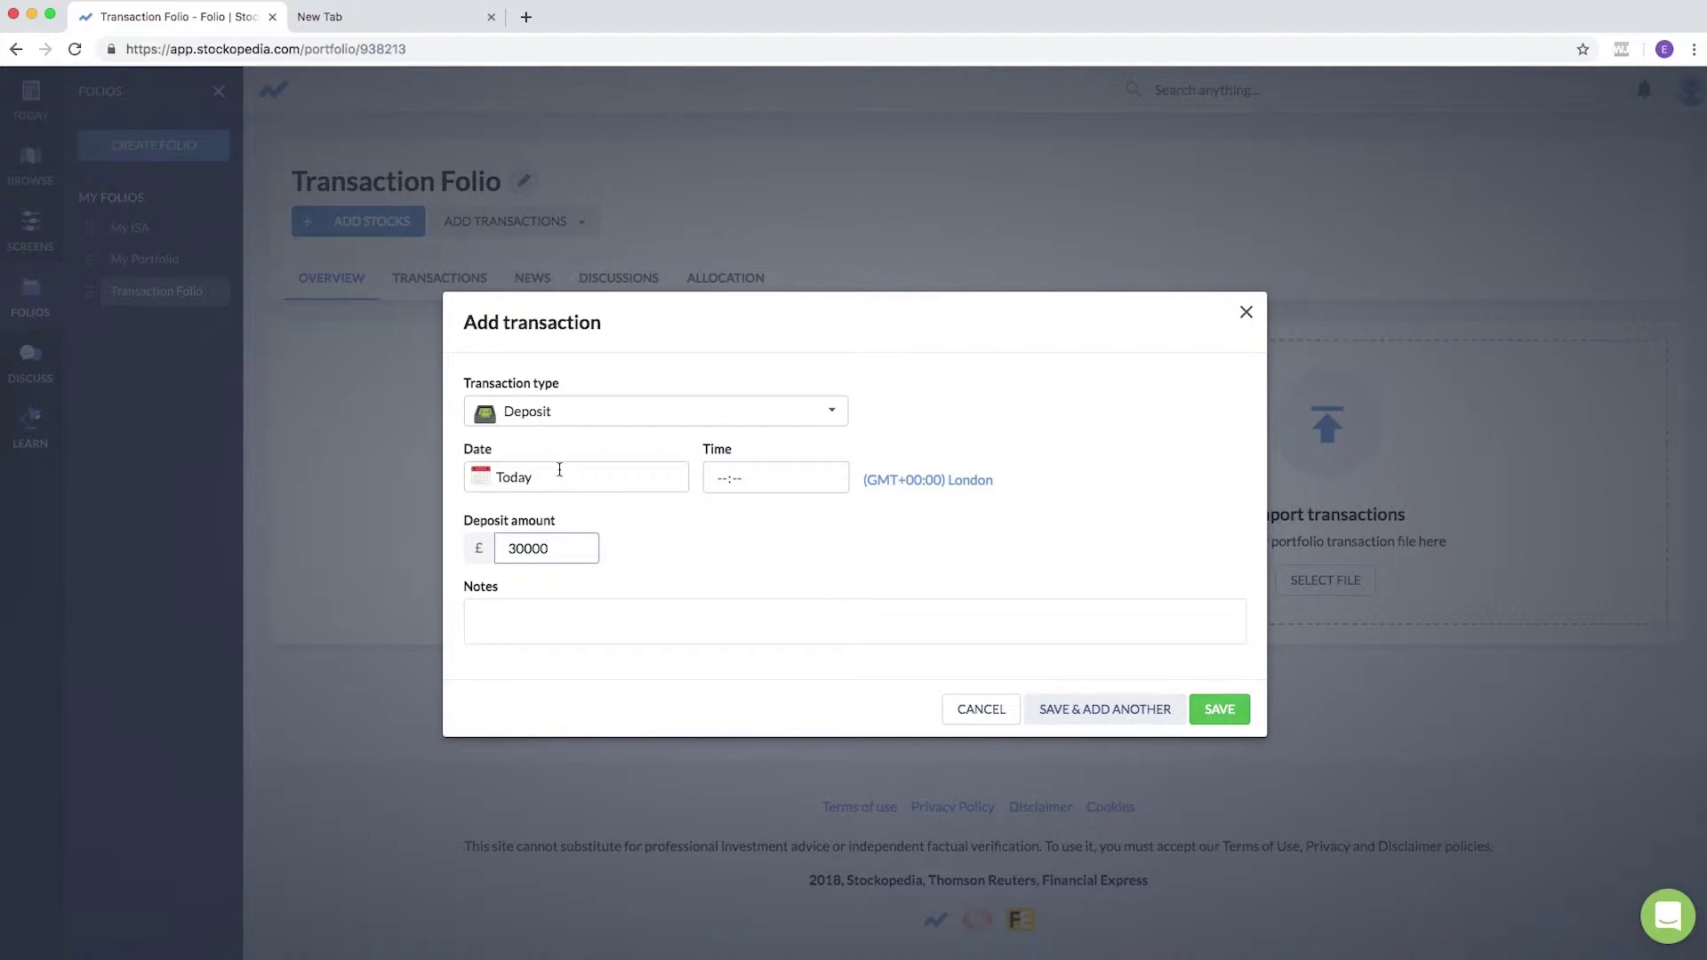
click(559, 470)
click(495, 532)
click(494, 533)
click(494, 533)
click(494, 532)
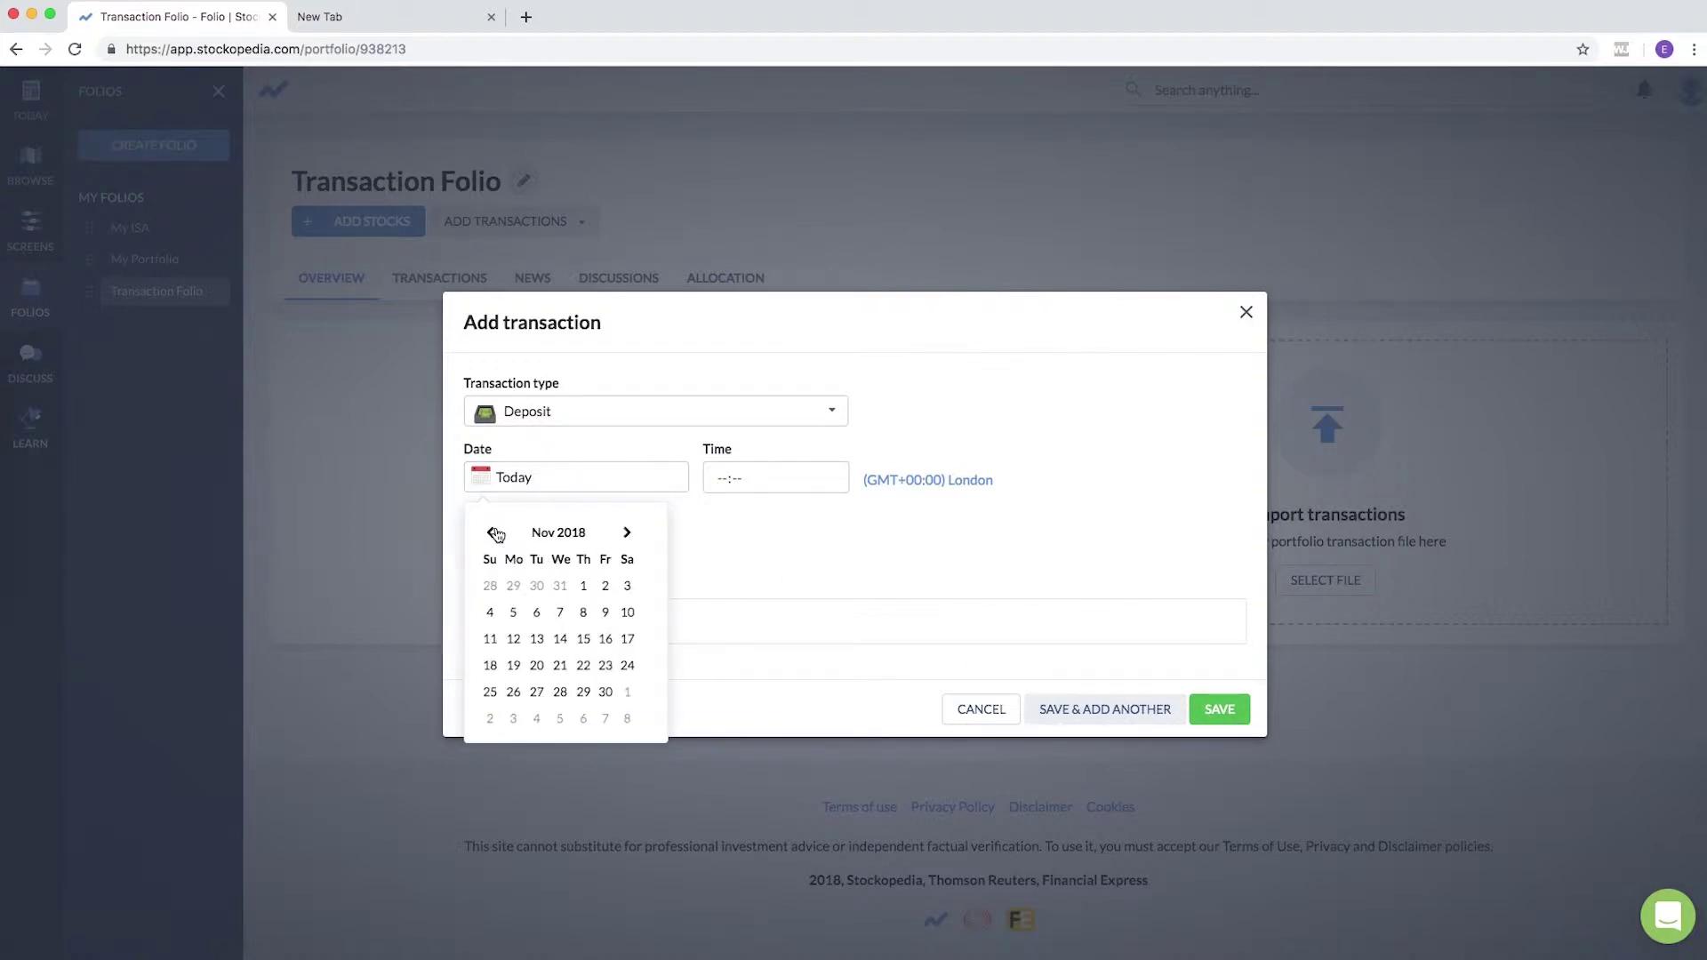
click(627, 533)
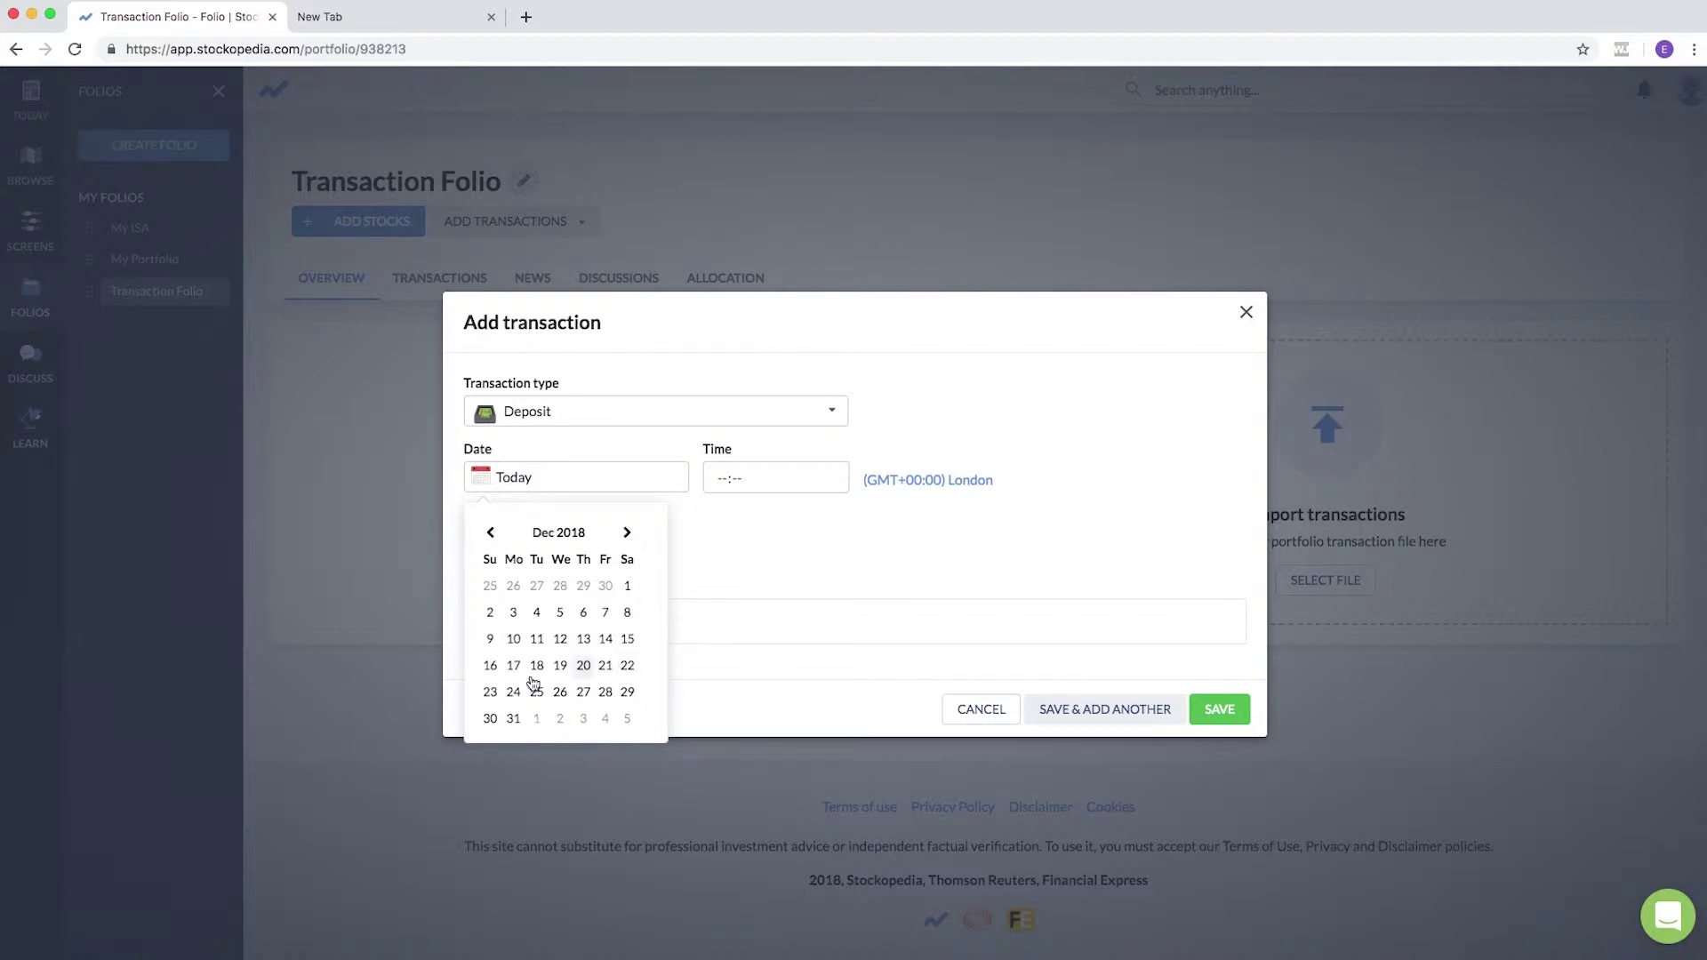
click(513, 718)
click(1219, 711)
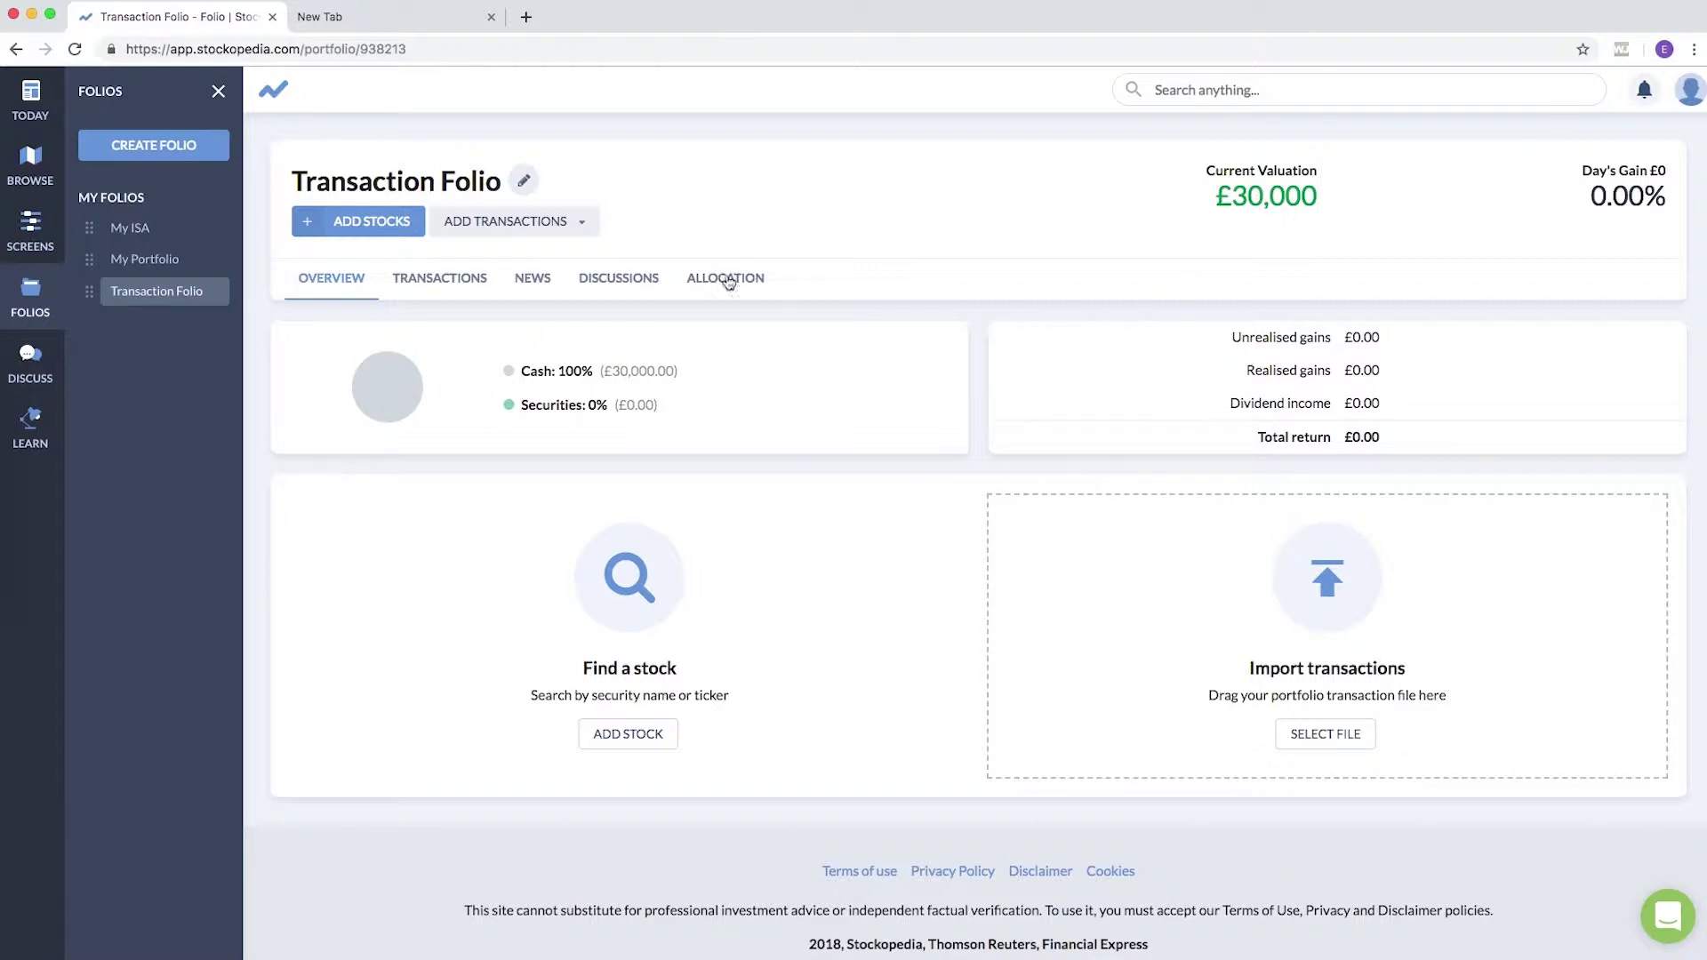
Step: Start a Buy transaction dated 05/01/2019
click(578, 223)
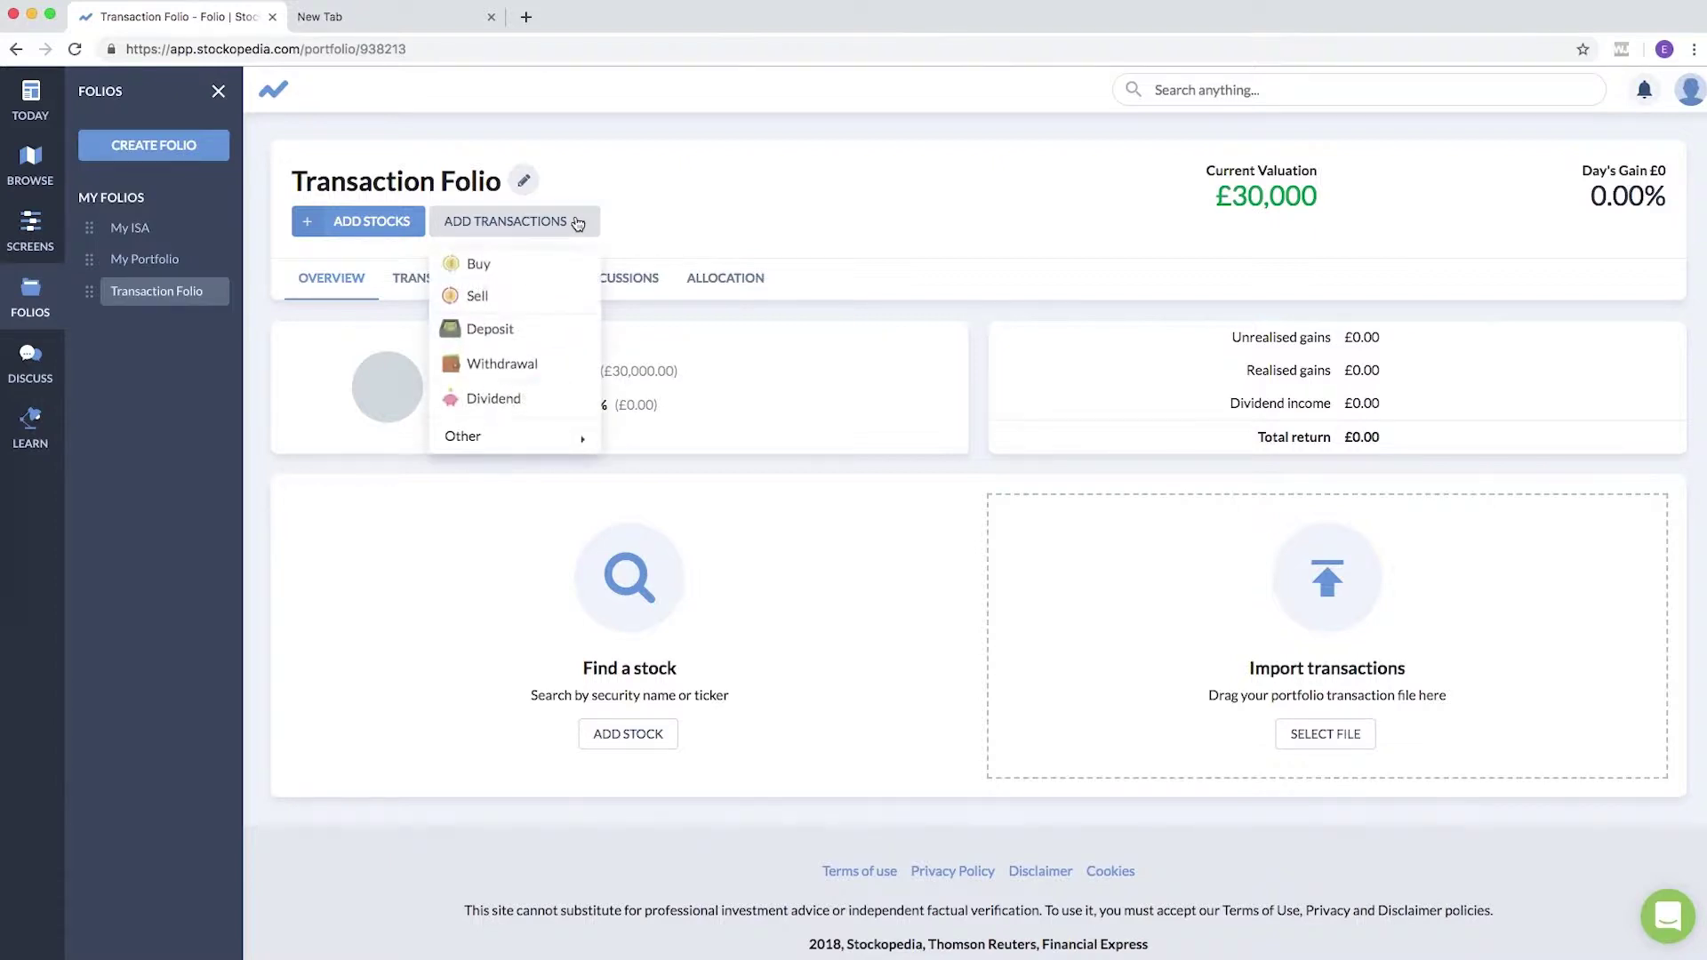
click(497, 272)
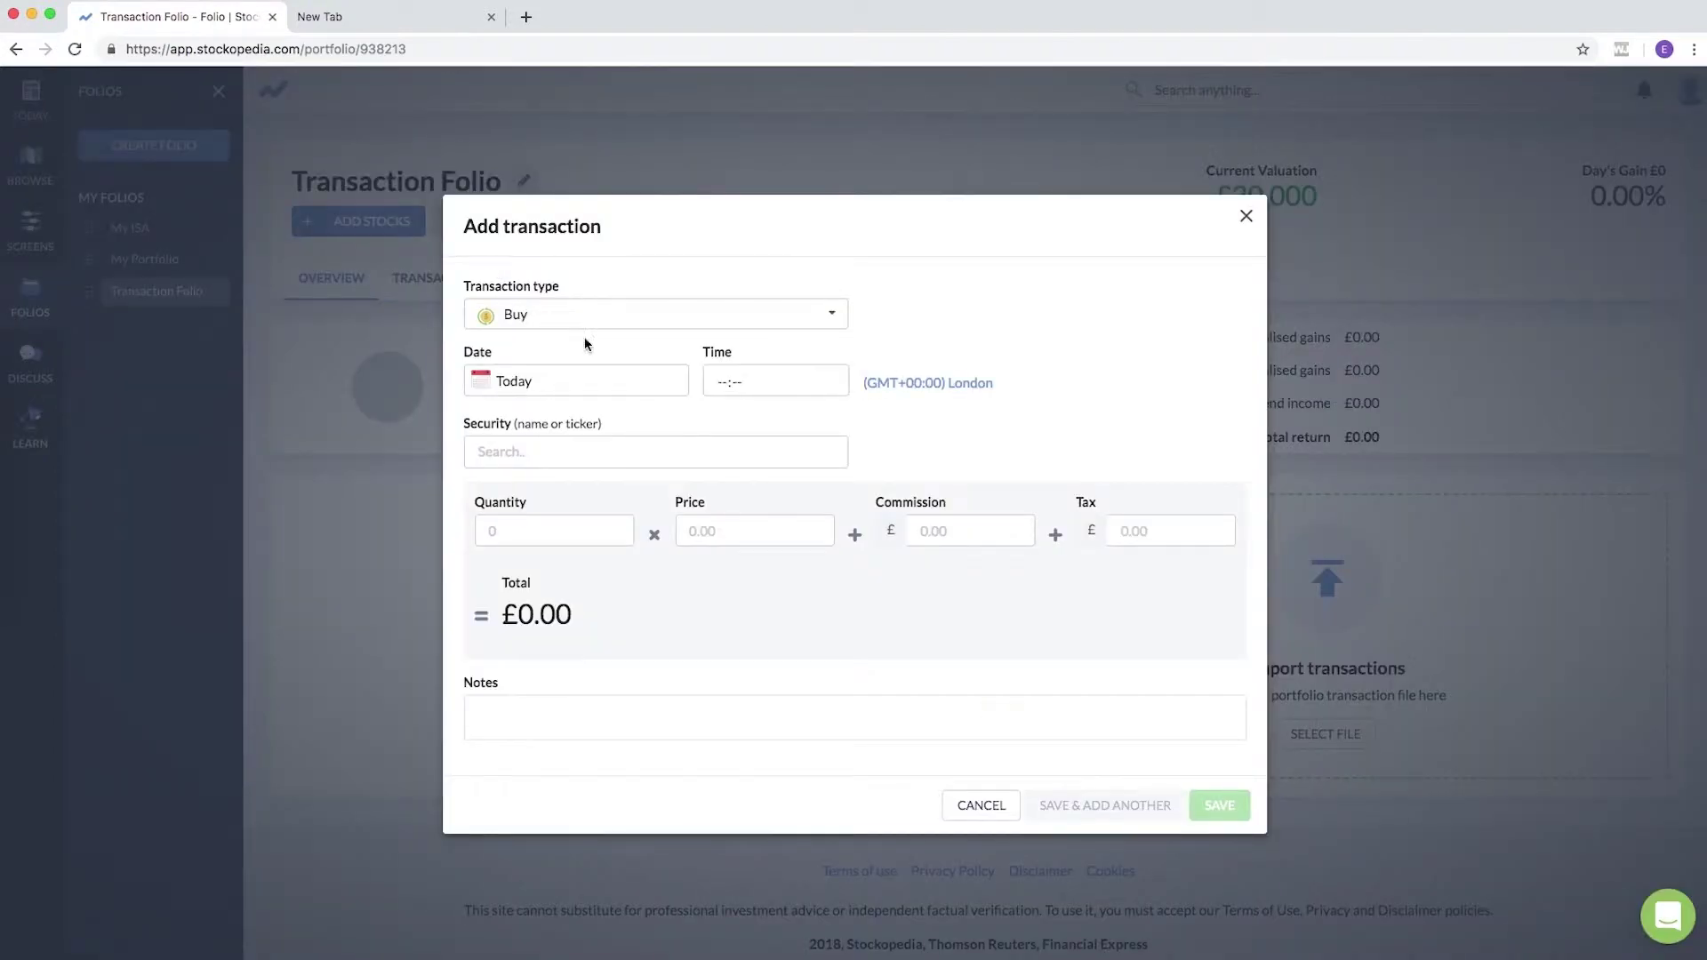
click(538, 378)
click(491, 436)
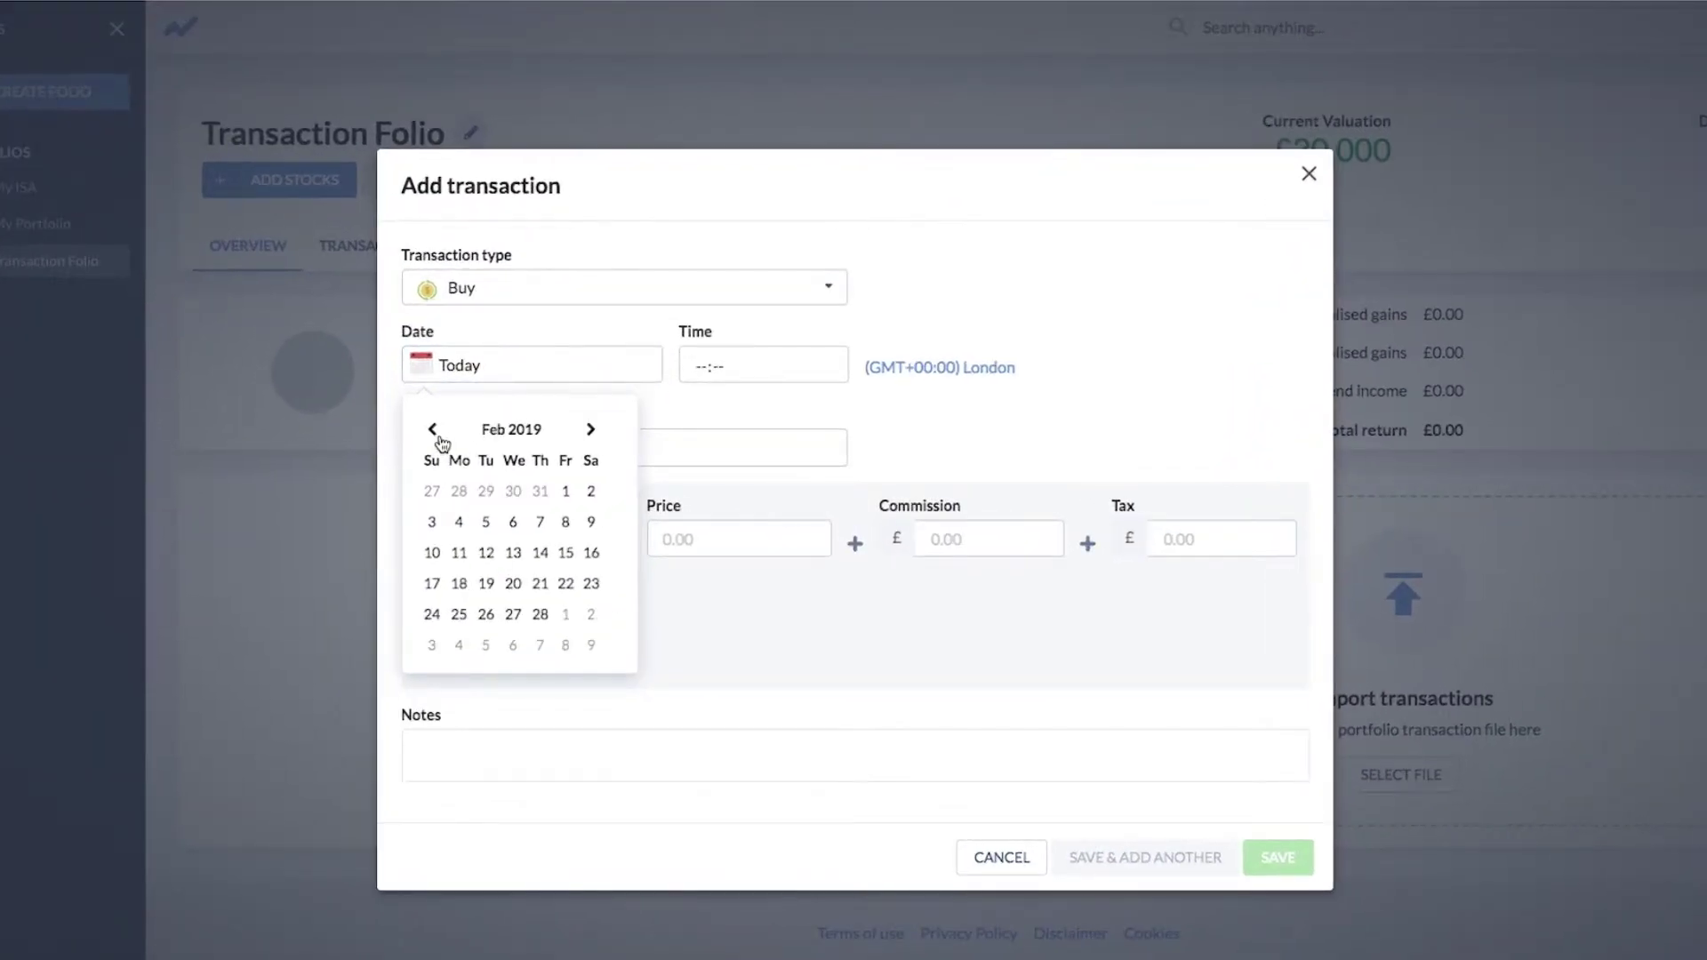
click(434, 431)
click(591, 494)
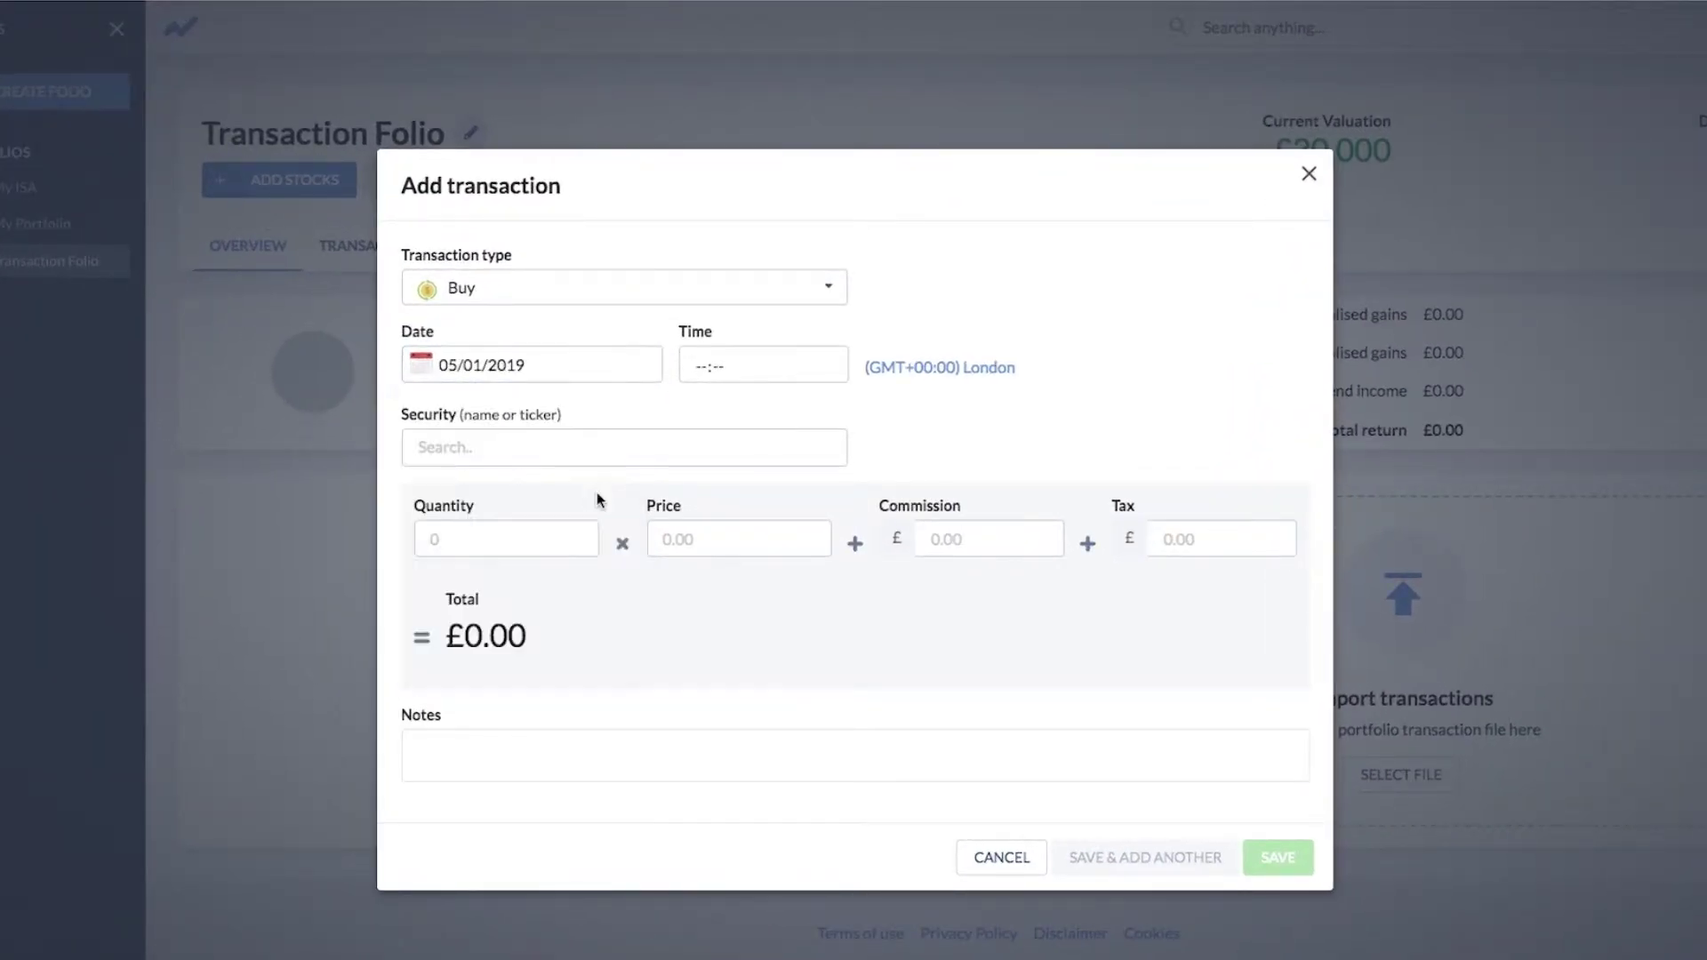
Step: Choose London-listed Vodafone (LON:VOD) with quantity 1000 and save the purchase
click(520, 444)
text(vodafone)
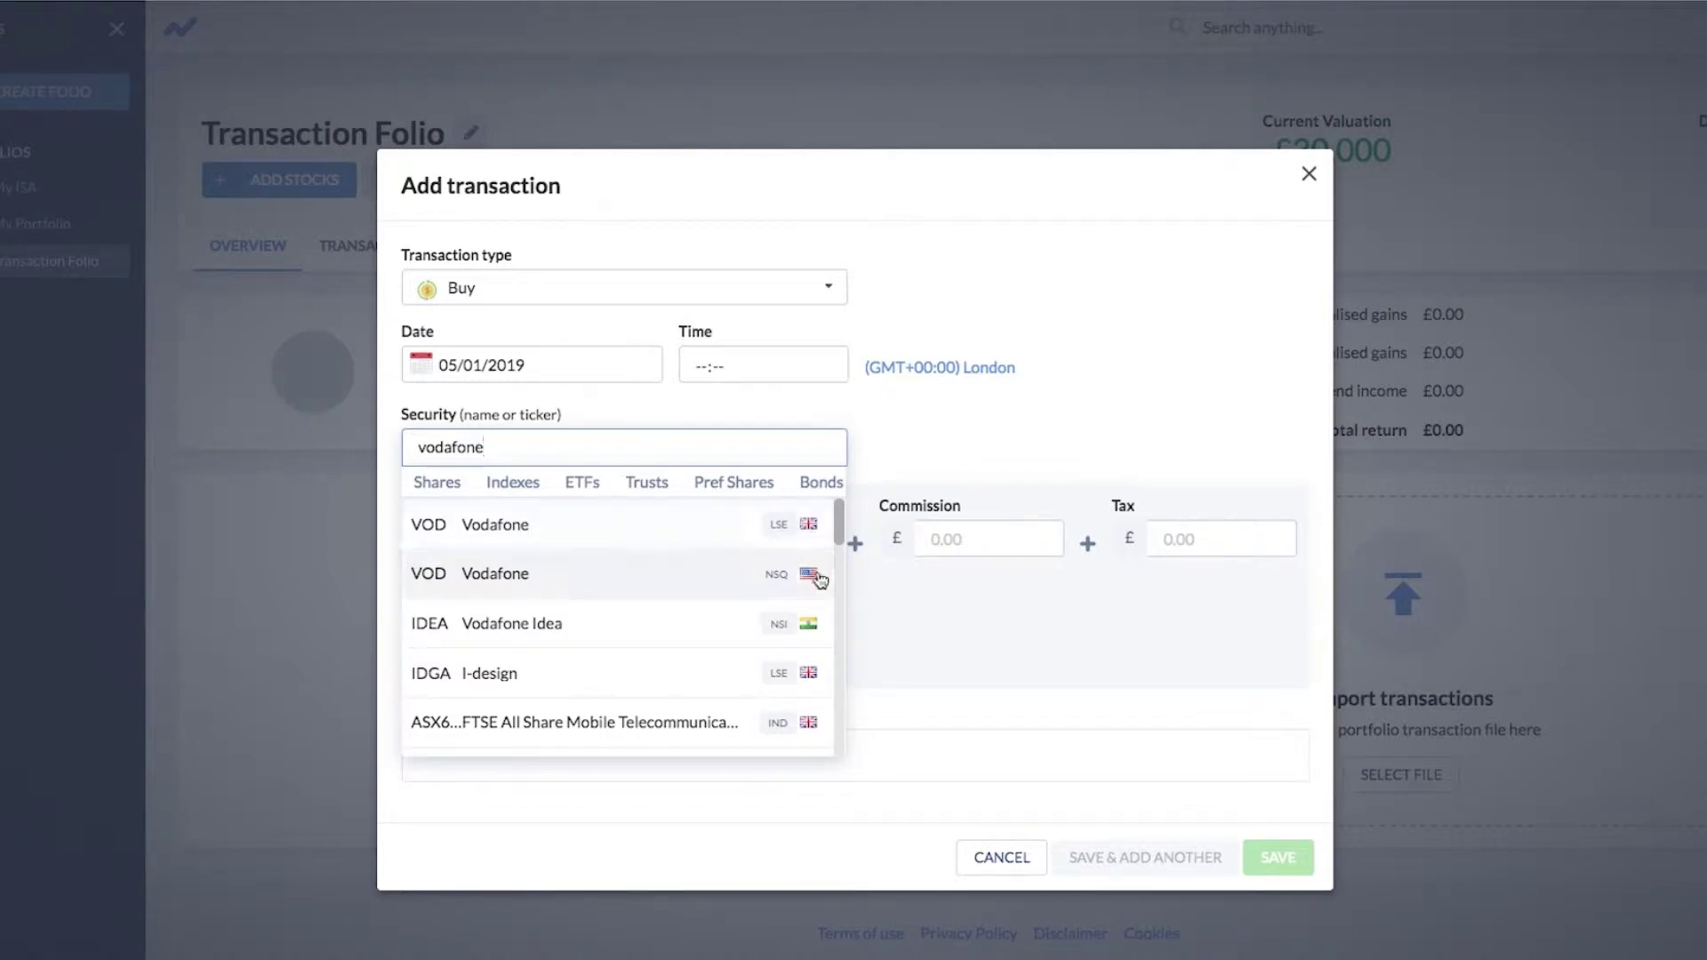
click(627, 523)
click(508, 524)
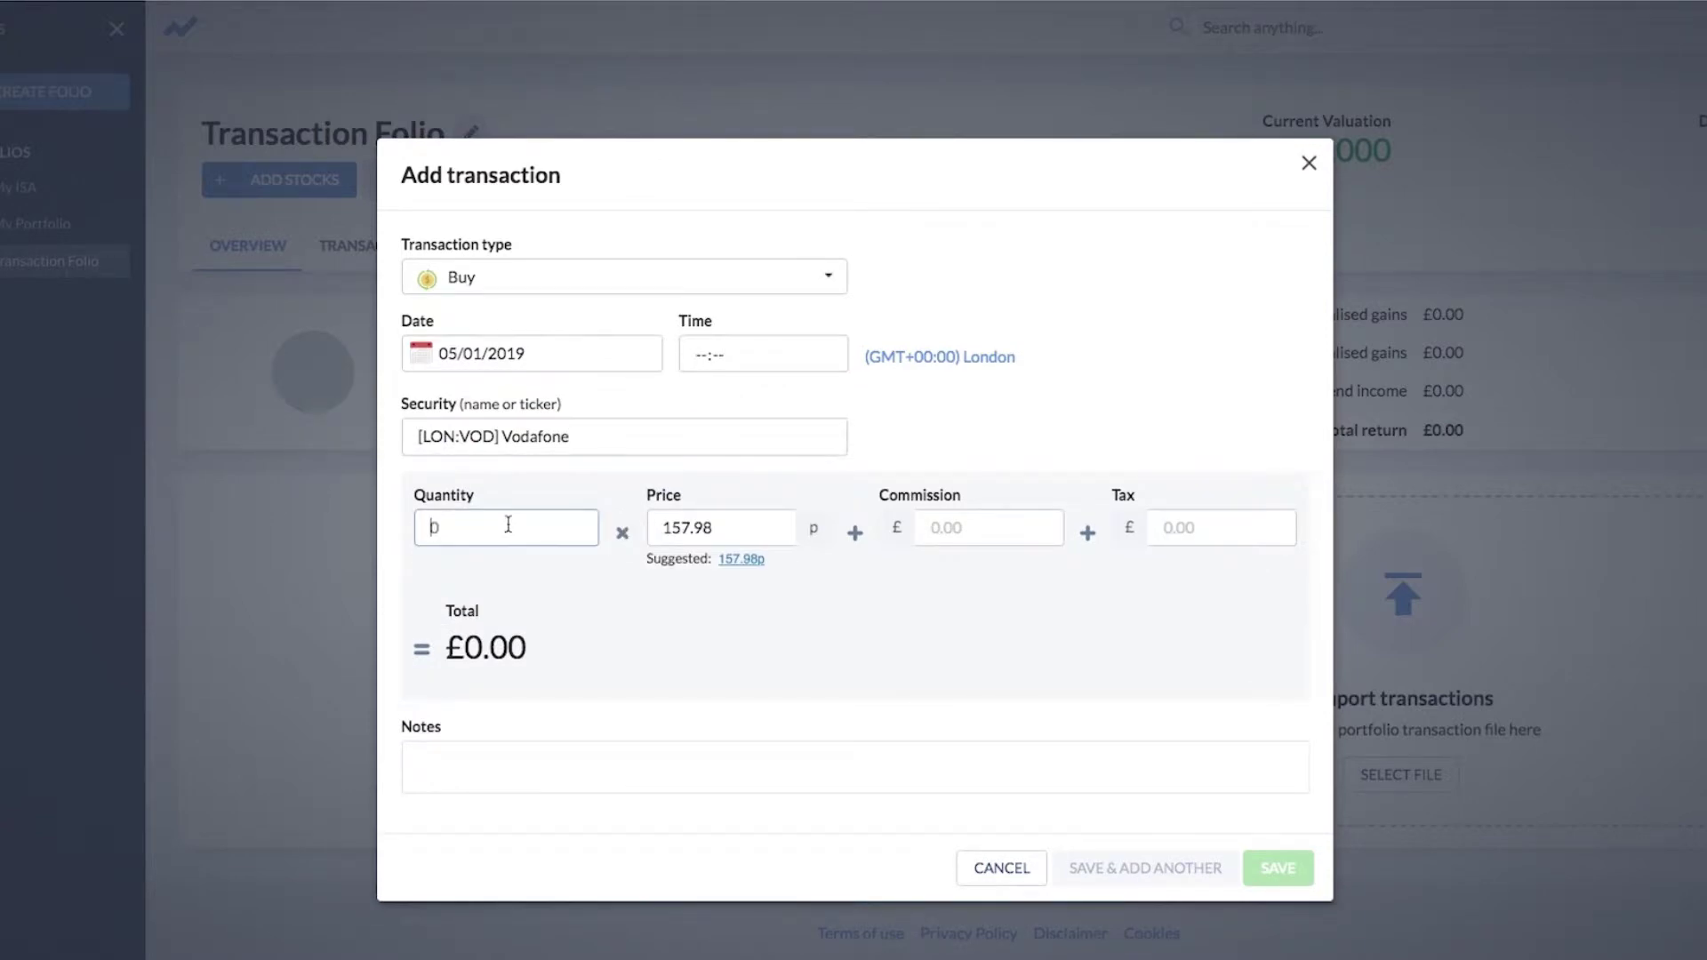
text(100)
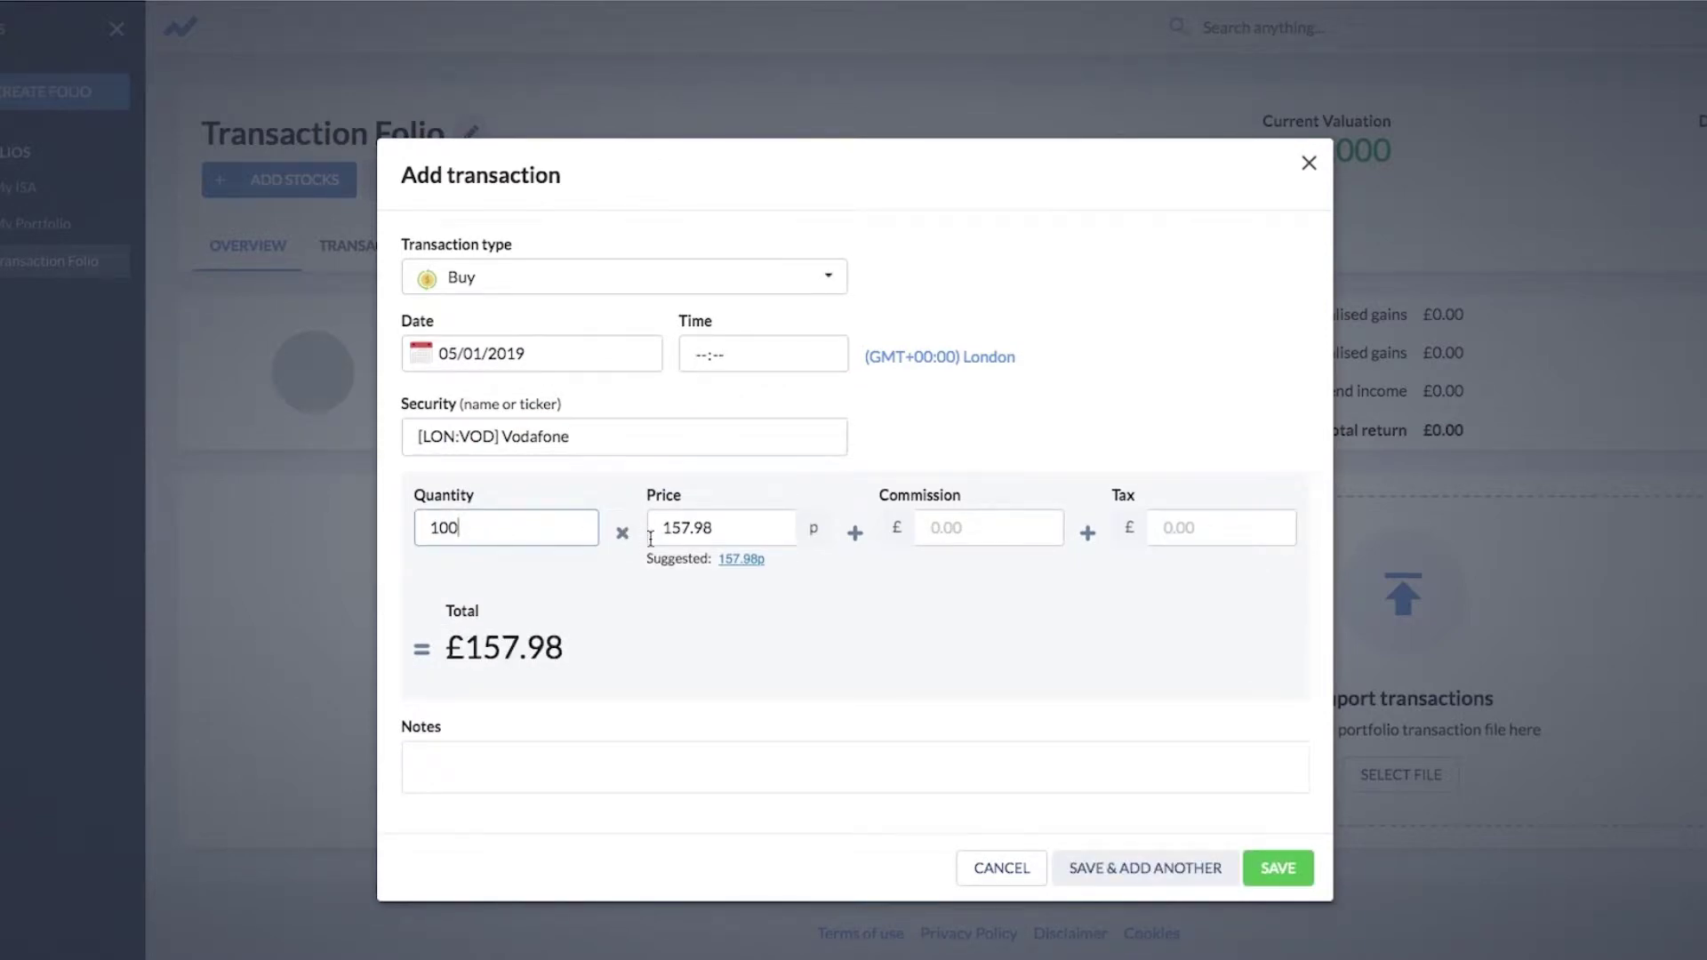
text(0)
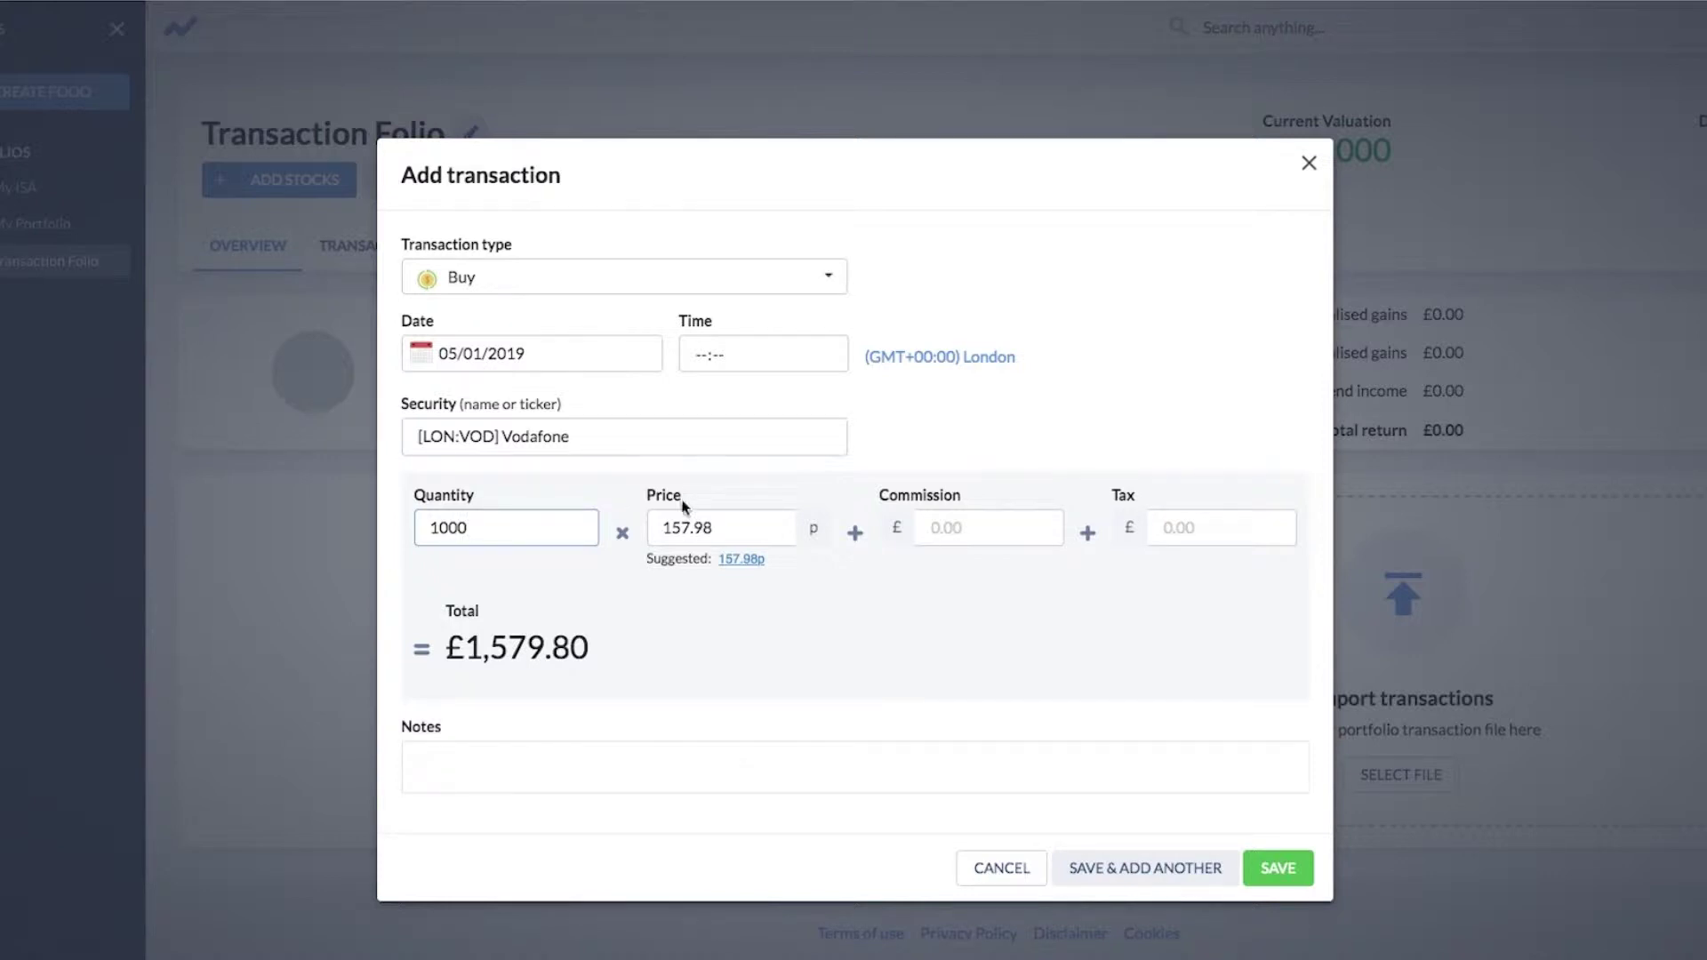
mouse_move(745, 564)
click(1284, 874)
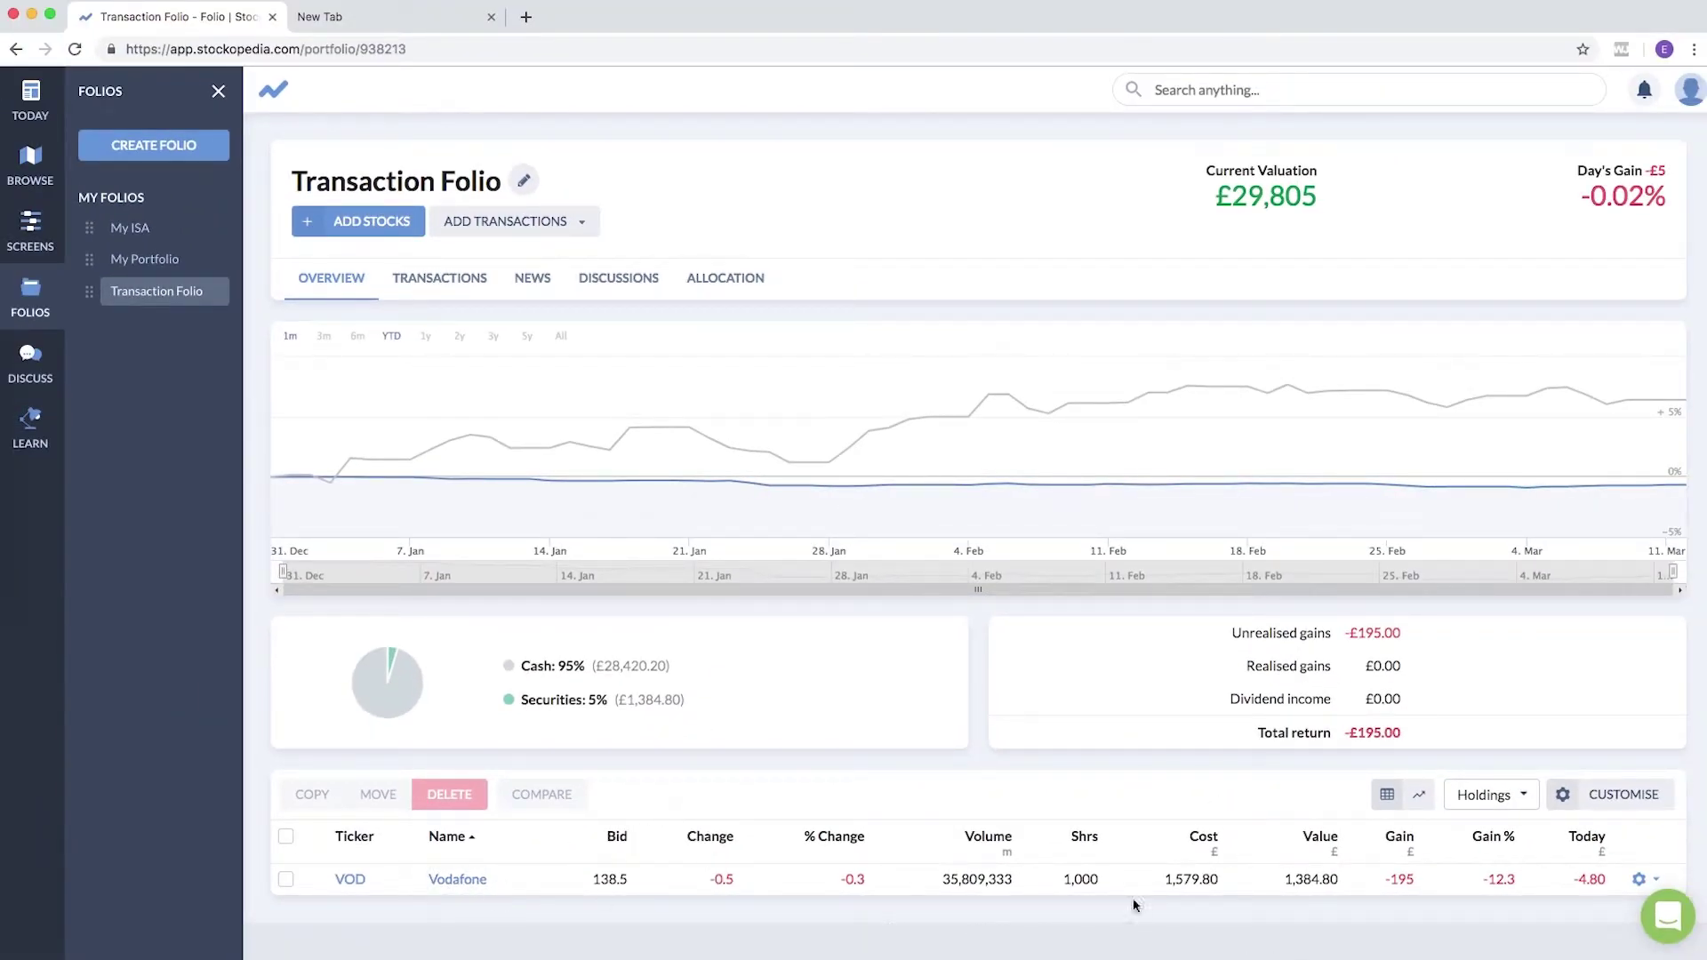
Step: Start a Buy of Pan African Resources (LON:PAF) with quantity 20000
click(539, 223)
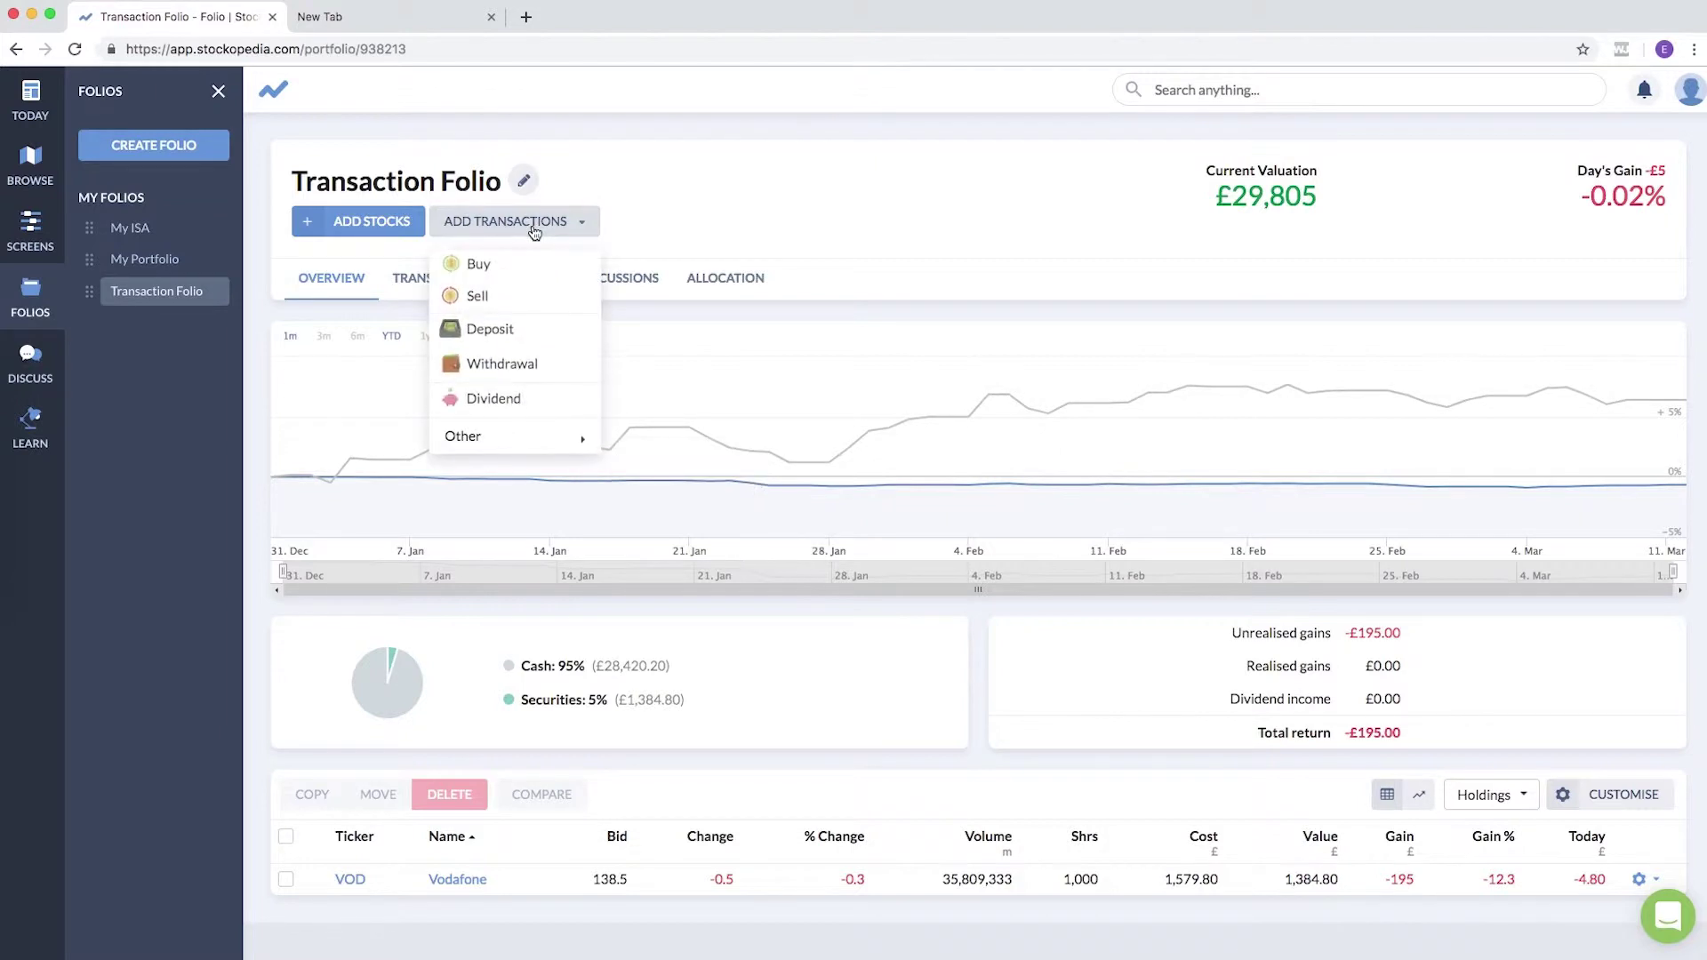
click(534, 267)
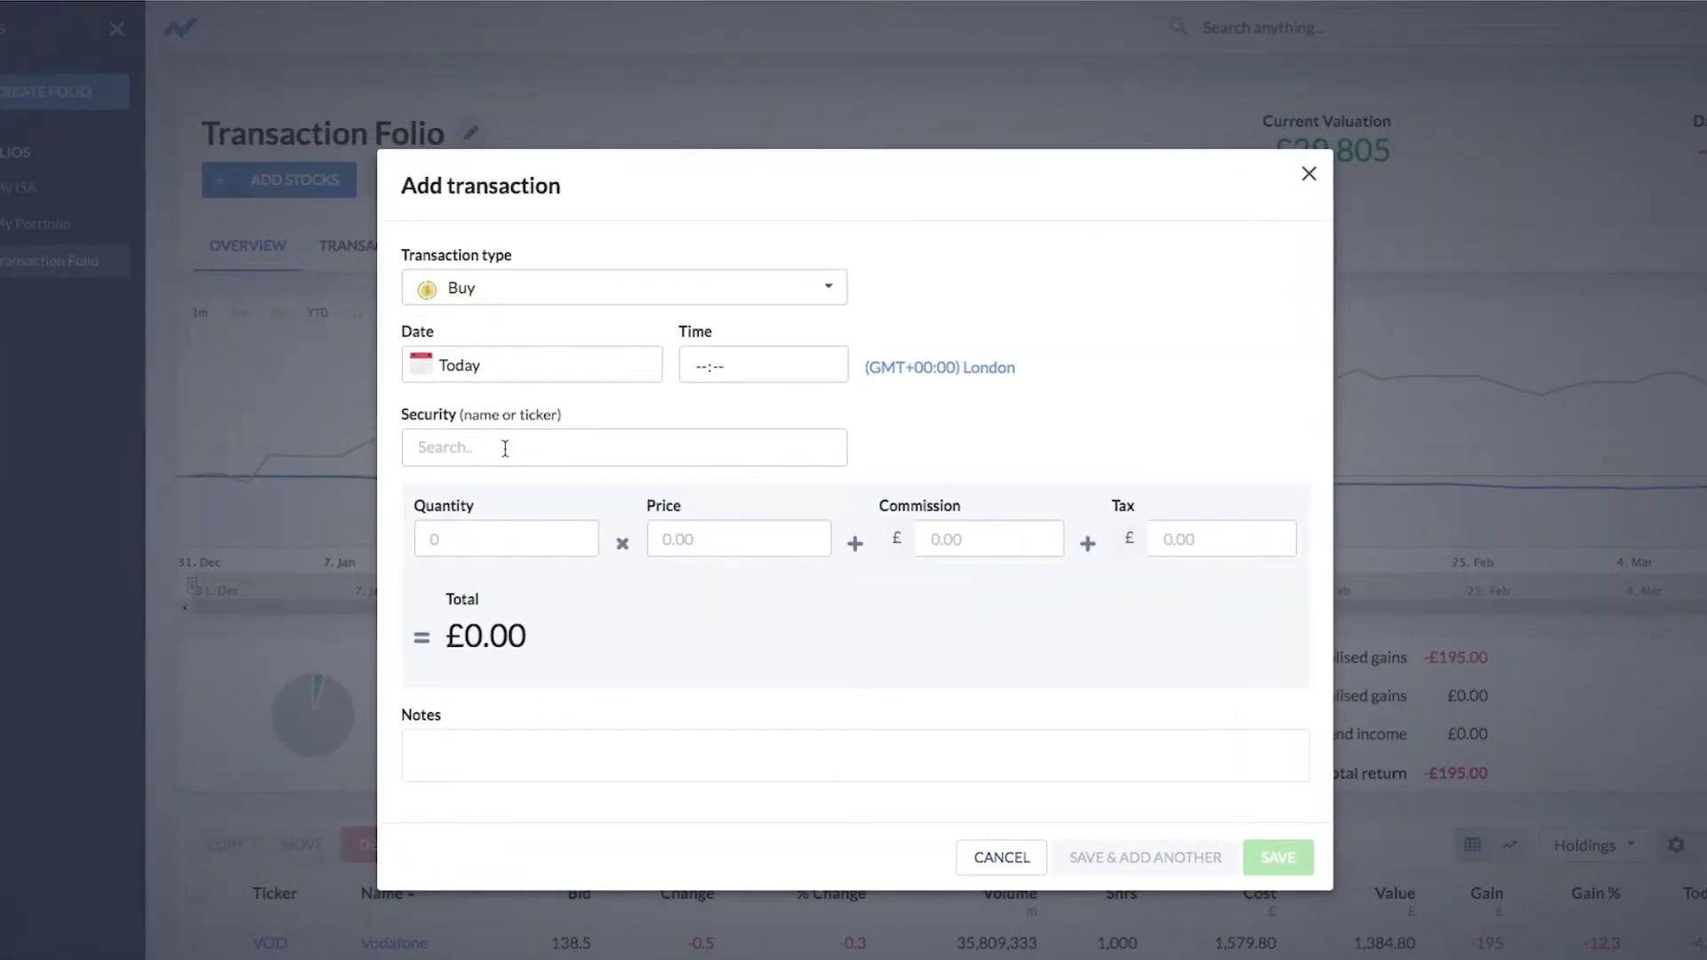
text(pan african)
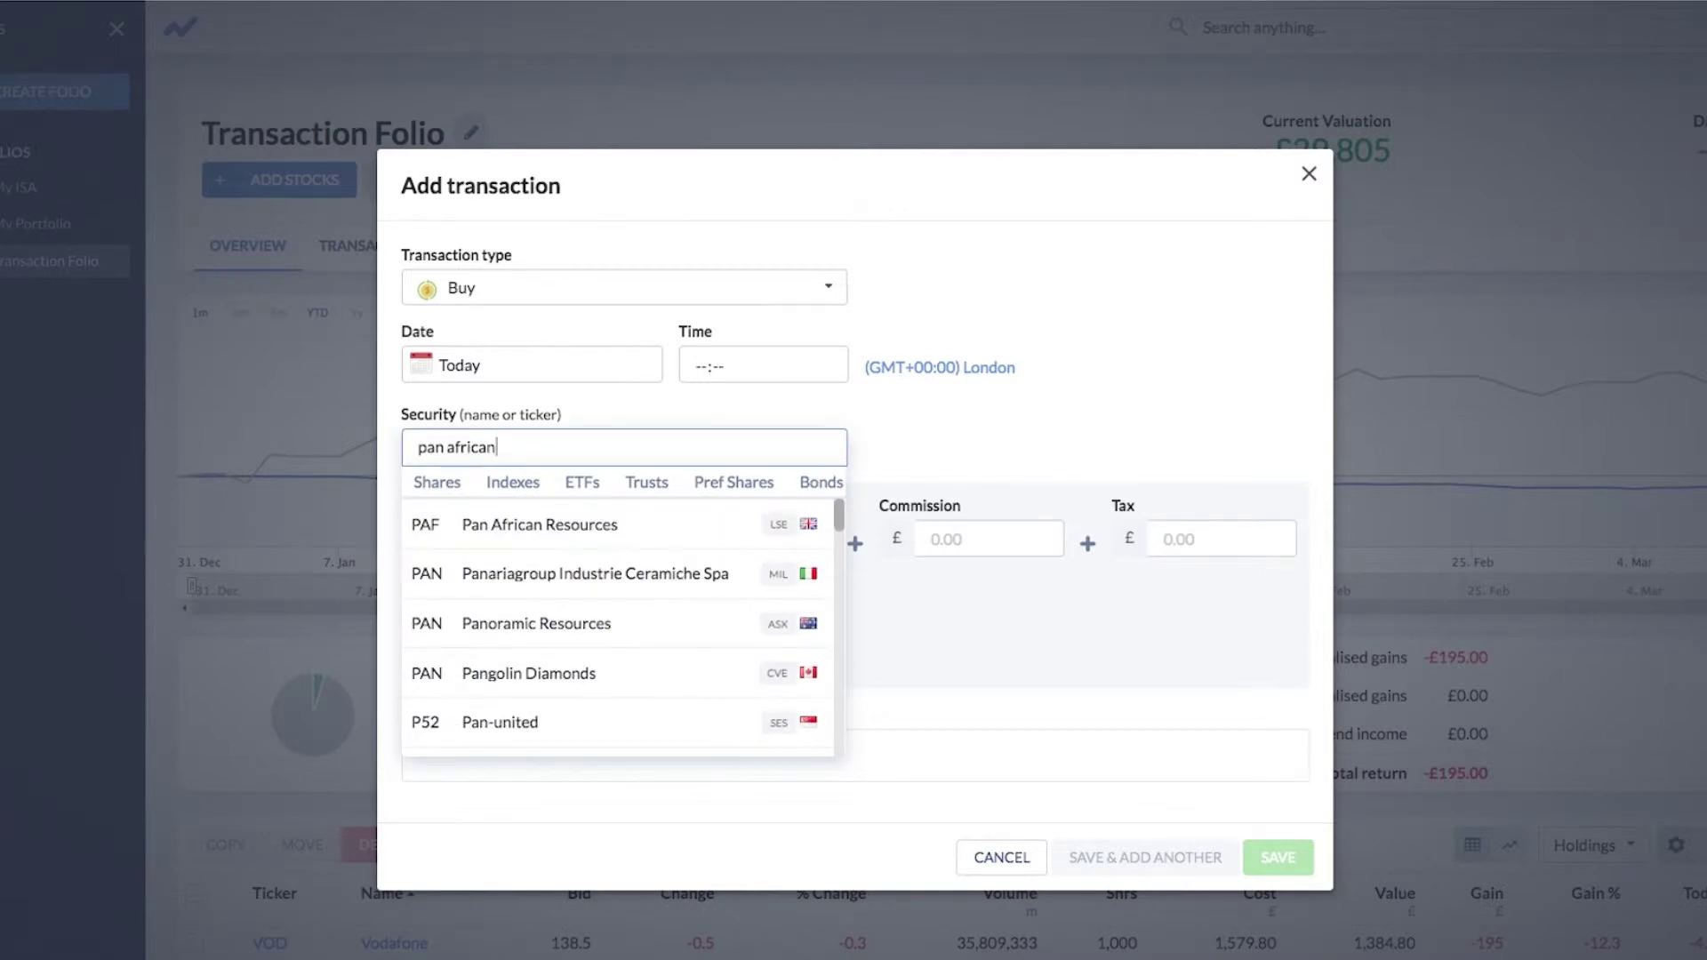
click(544, 525)
click(578, 531)
text(1000)
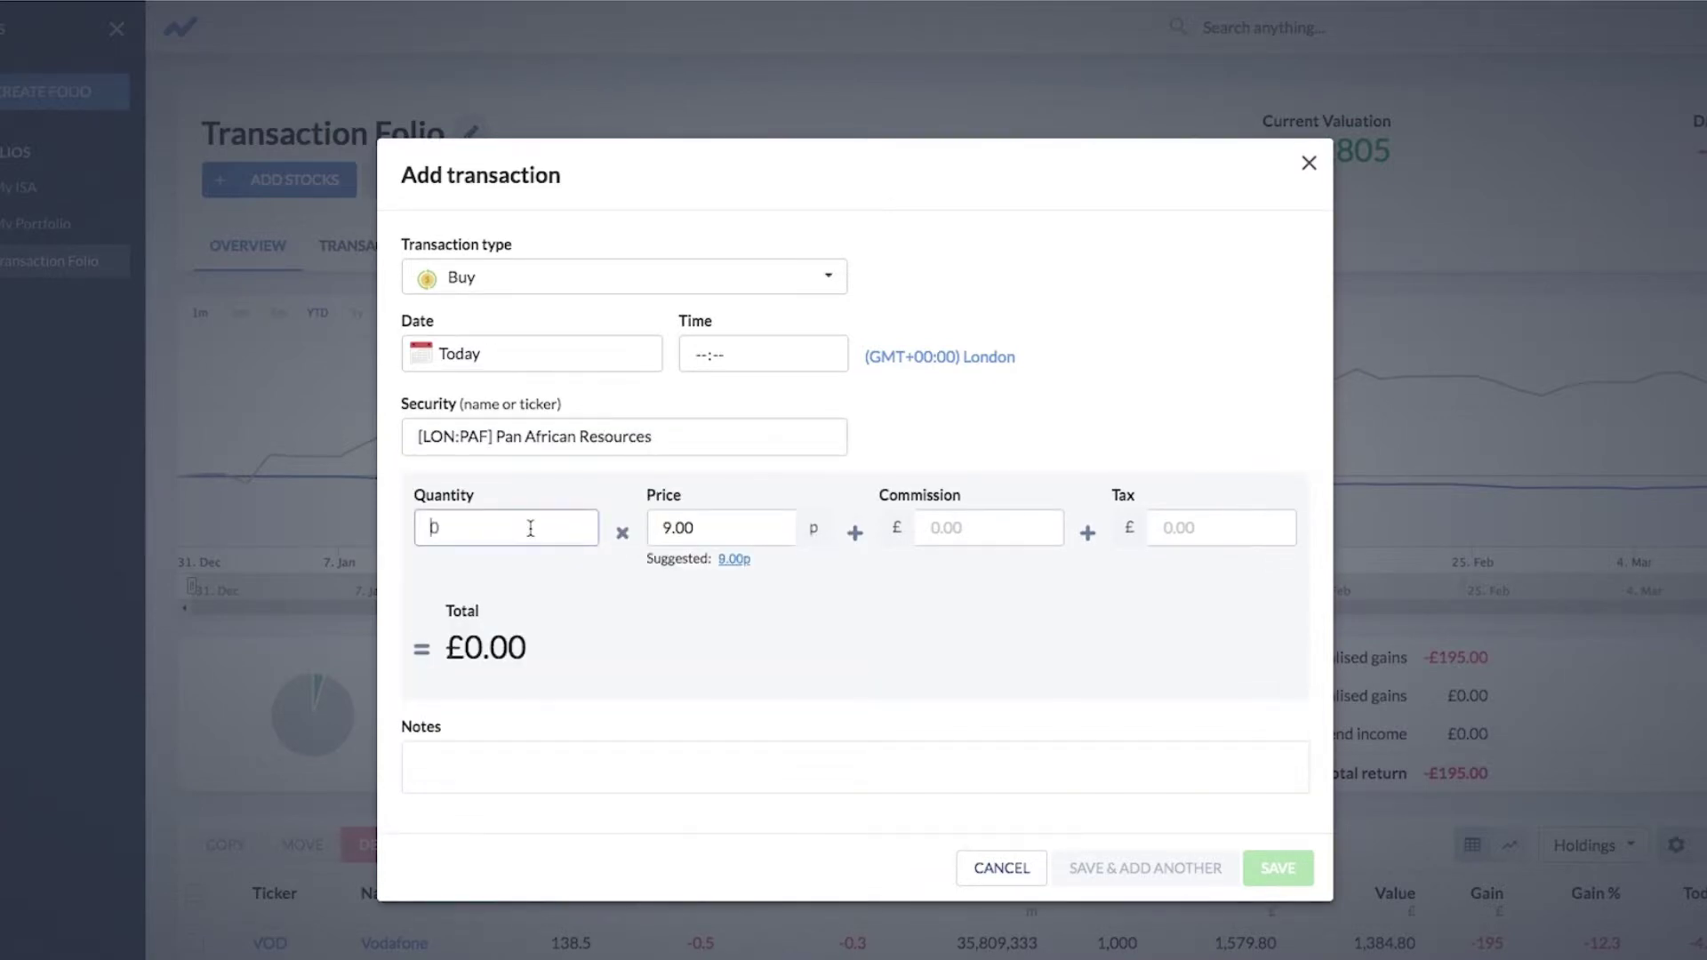
text(0)
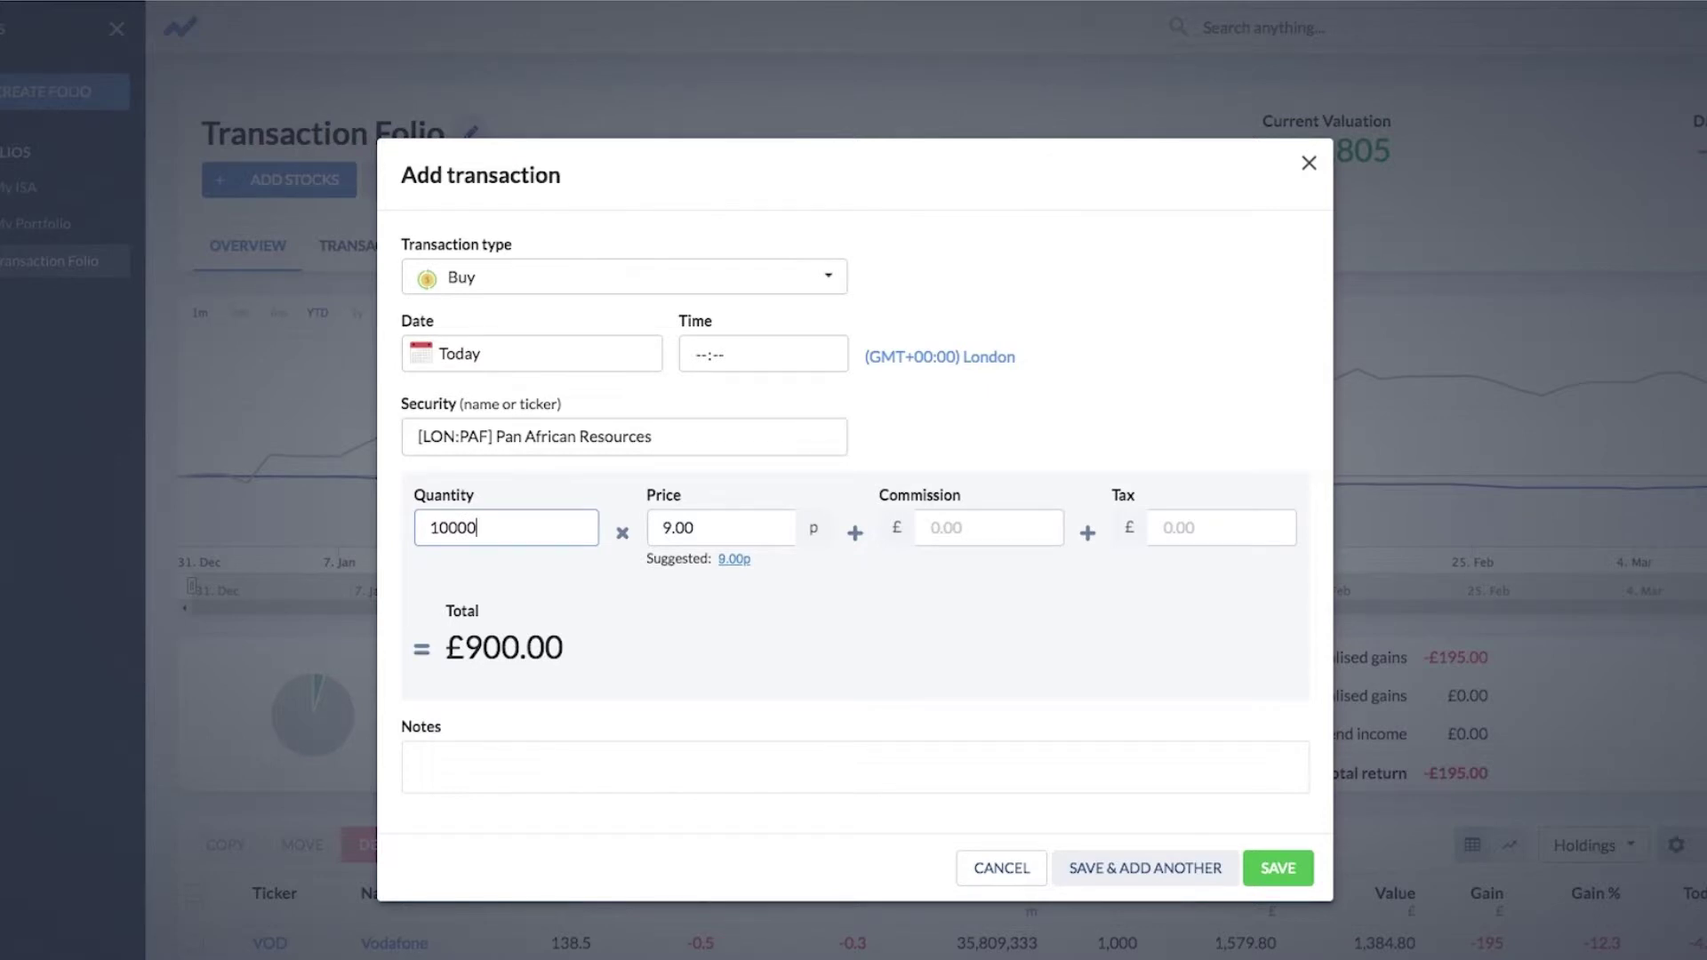
key(BackSpace)
text(2)
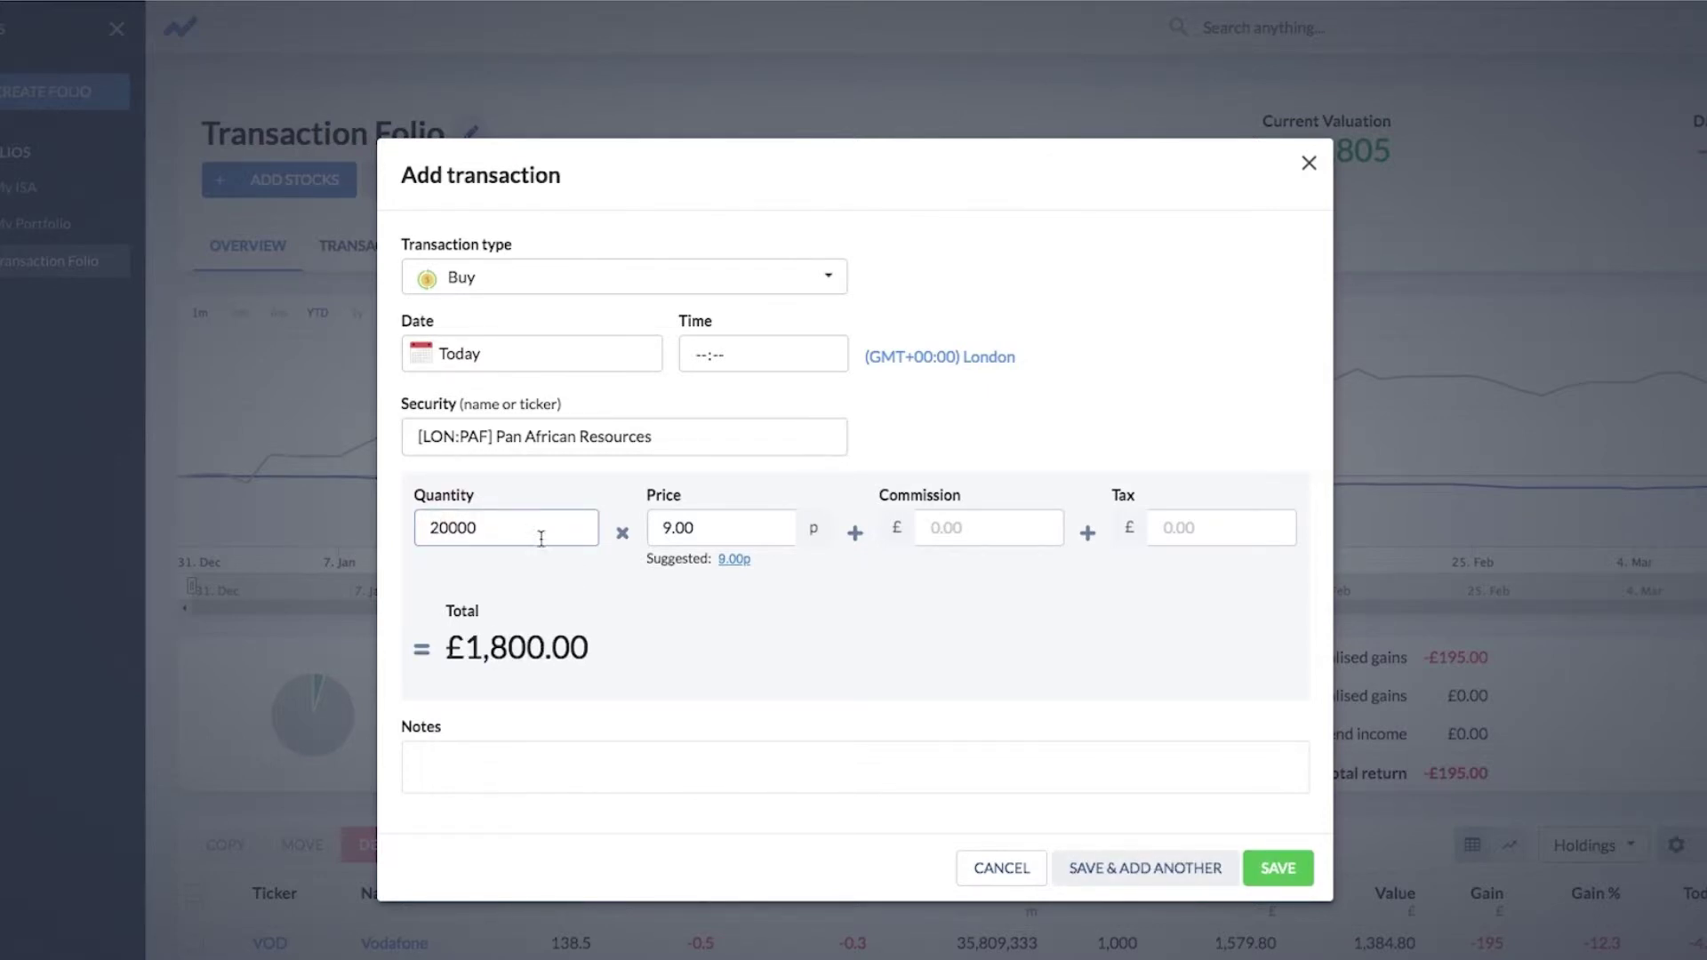
Step: Set the trade date to 05/02/2019 and save the purchase
click(572, 360)
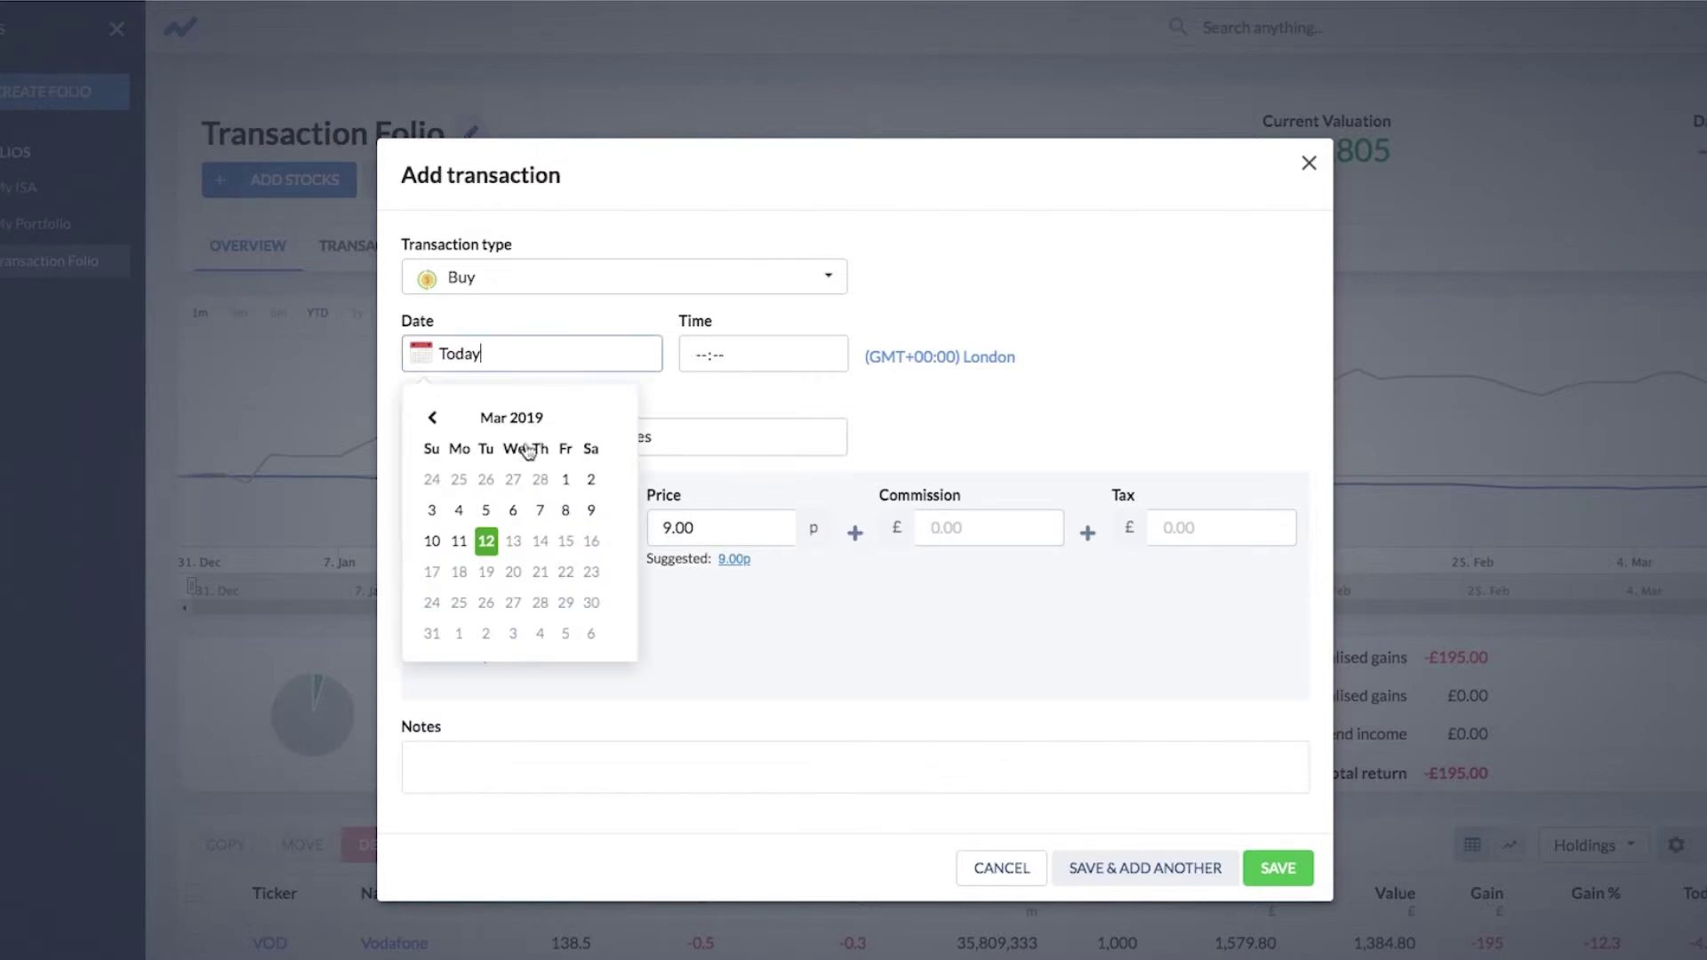
click(433, 418)
click(487, 511)
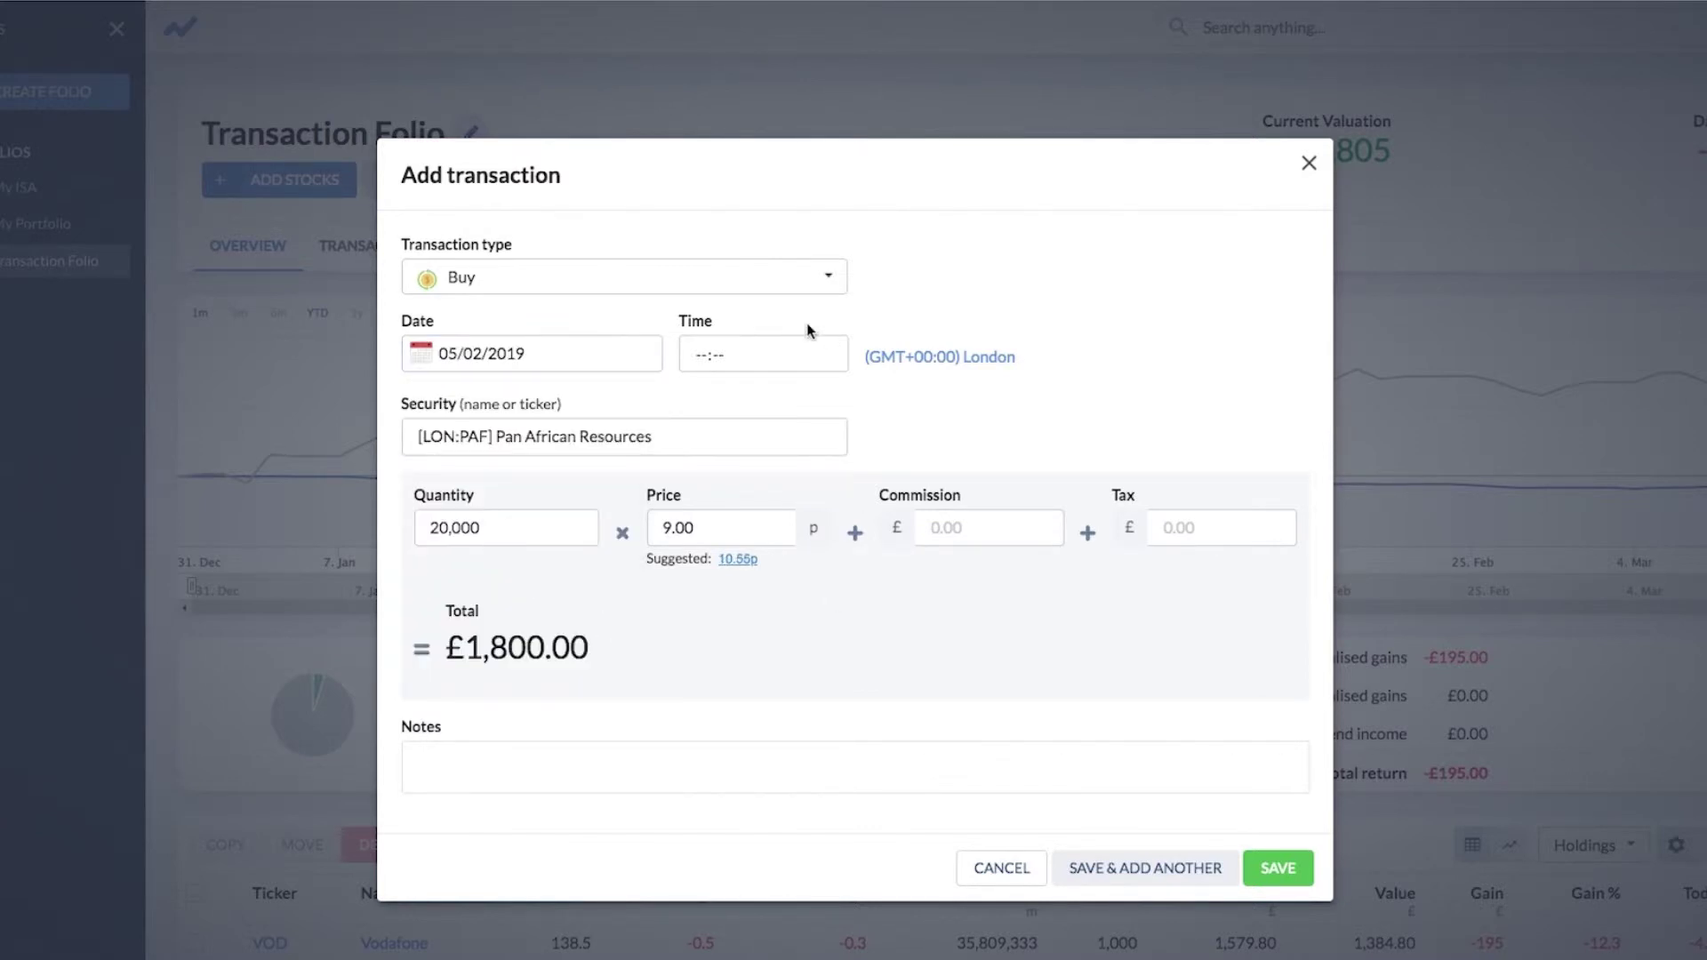
click(1289, 888)
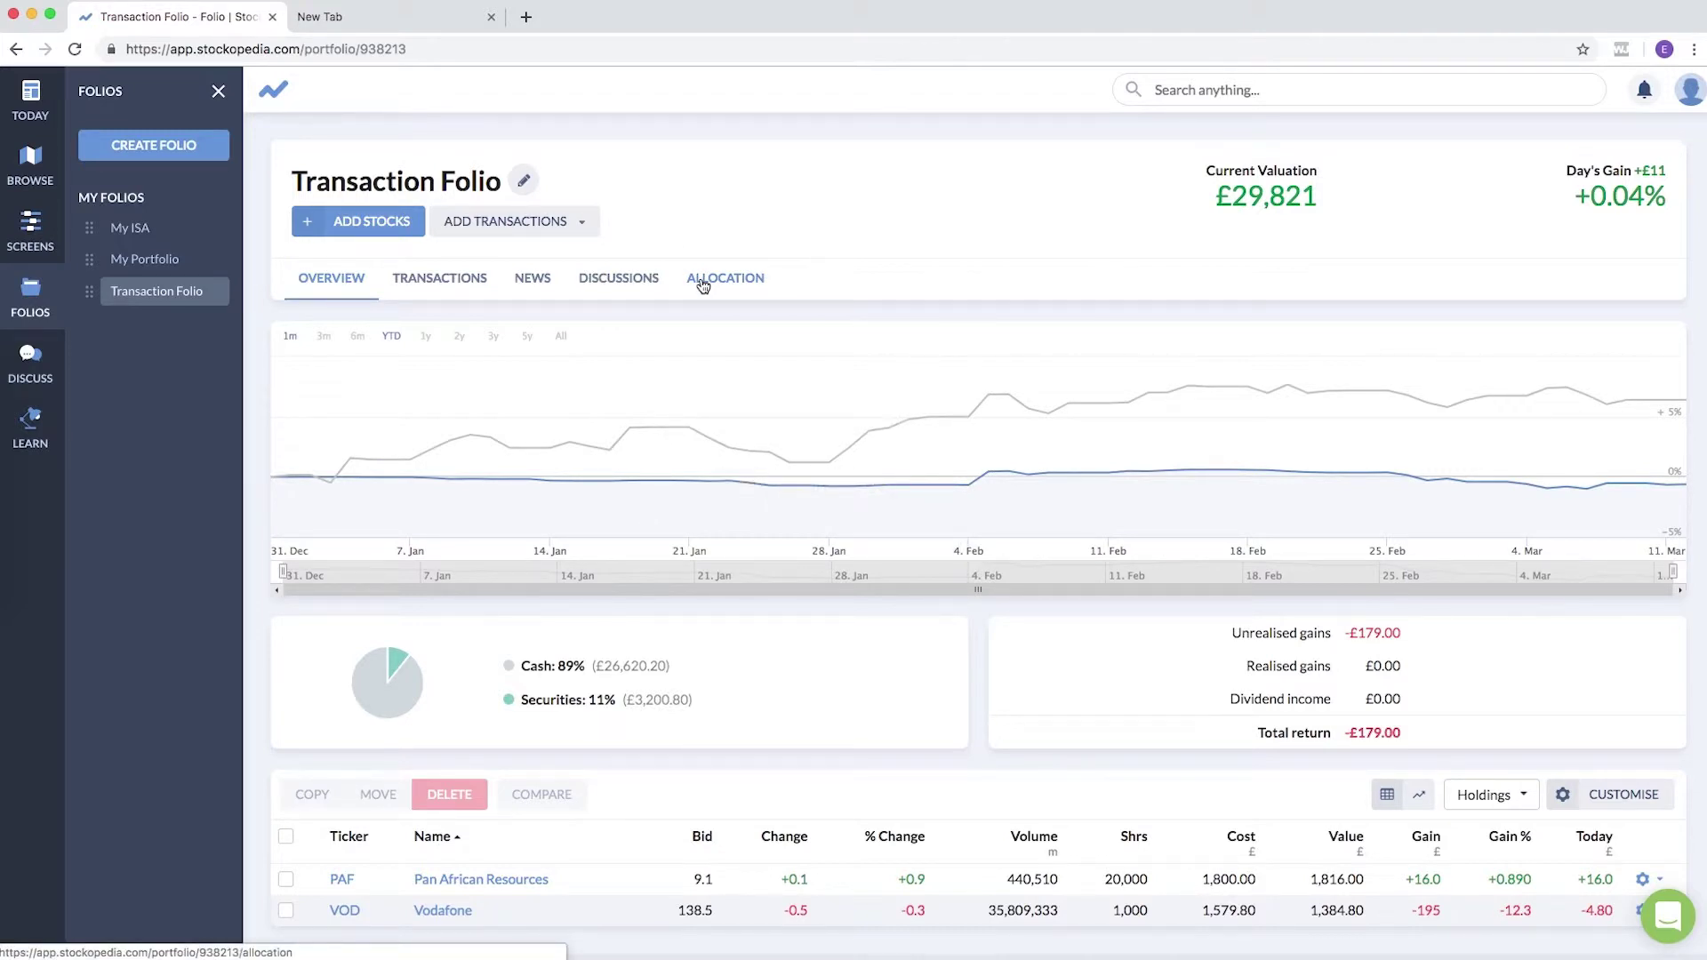
Step: Search 'shell' and add Royal Dutch Shell (LON:RDSB) to the folio as a tracked stock
click(384, 234)
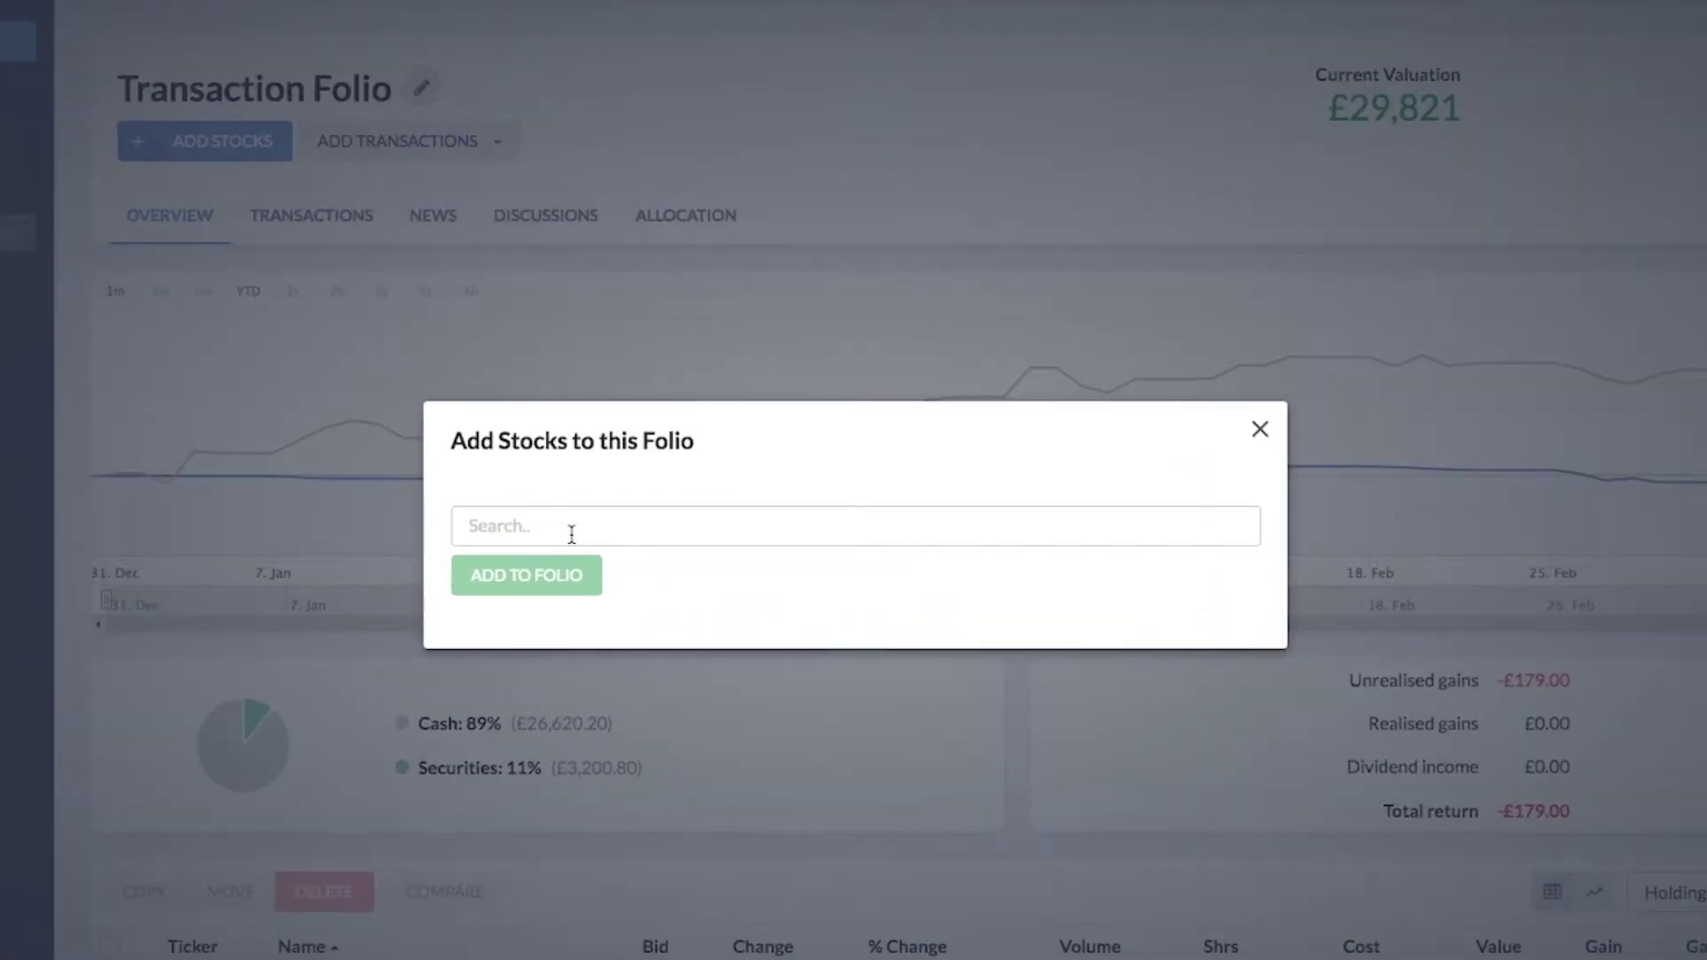
text(shell)
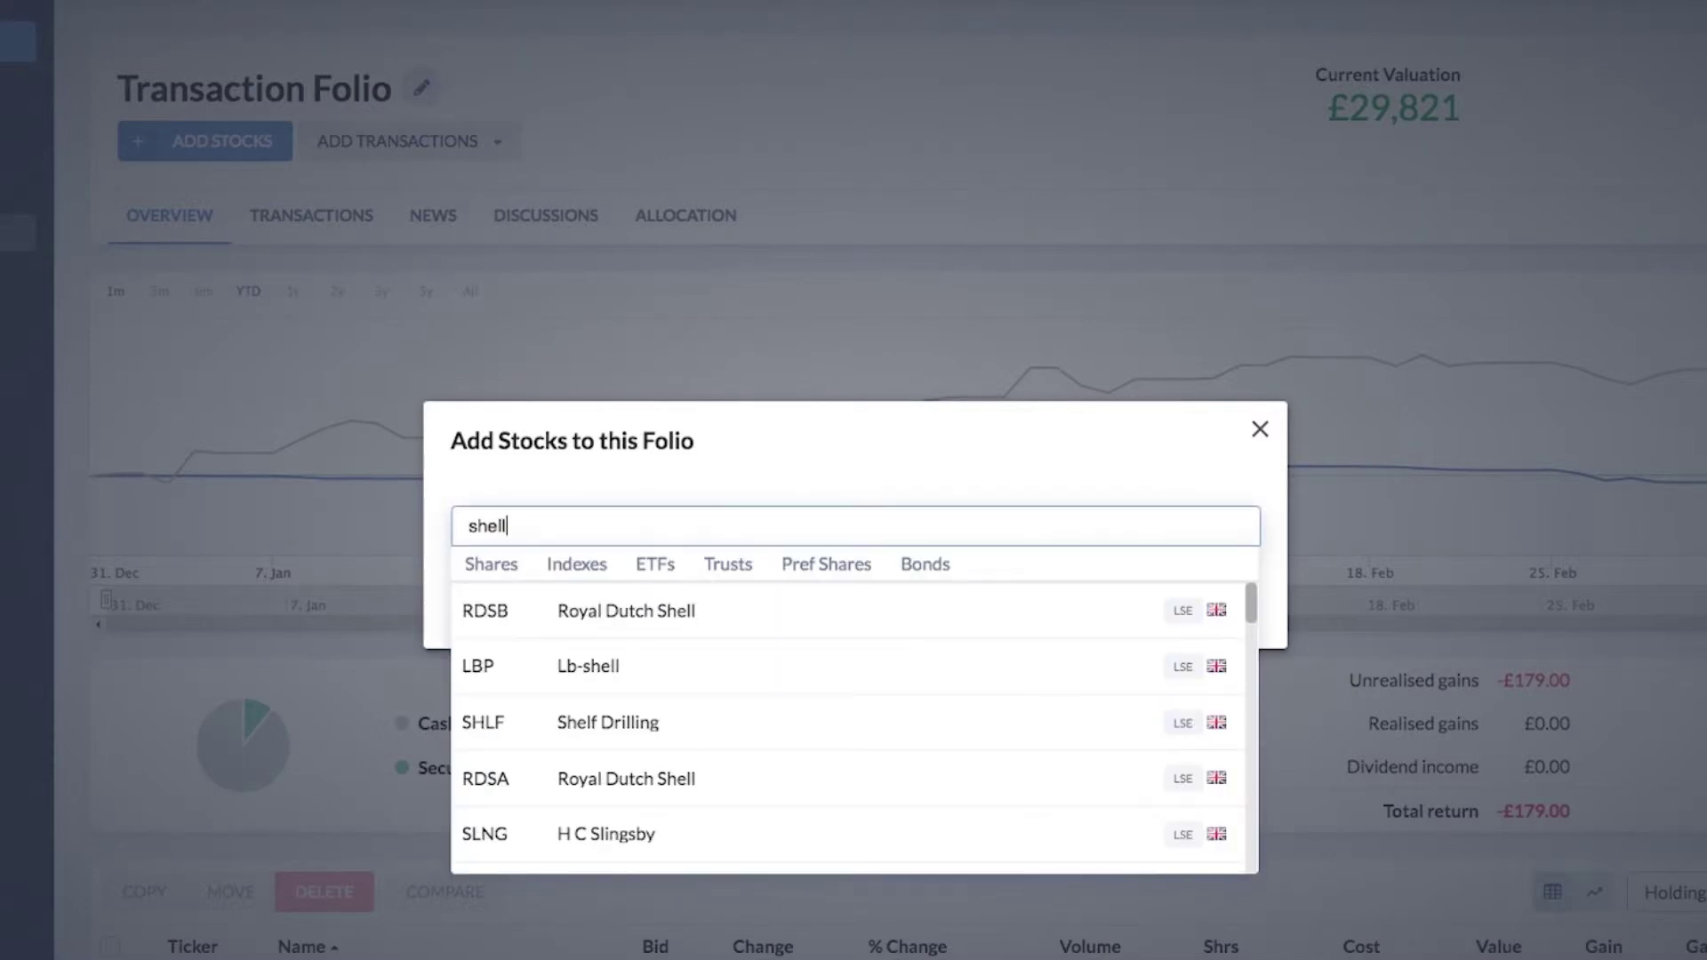
click(643, 676)
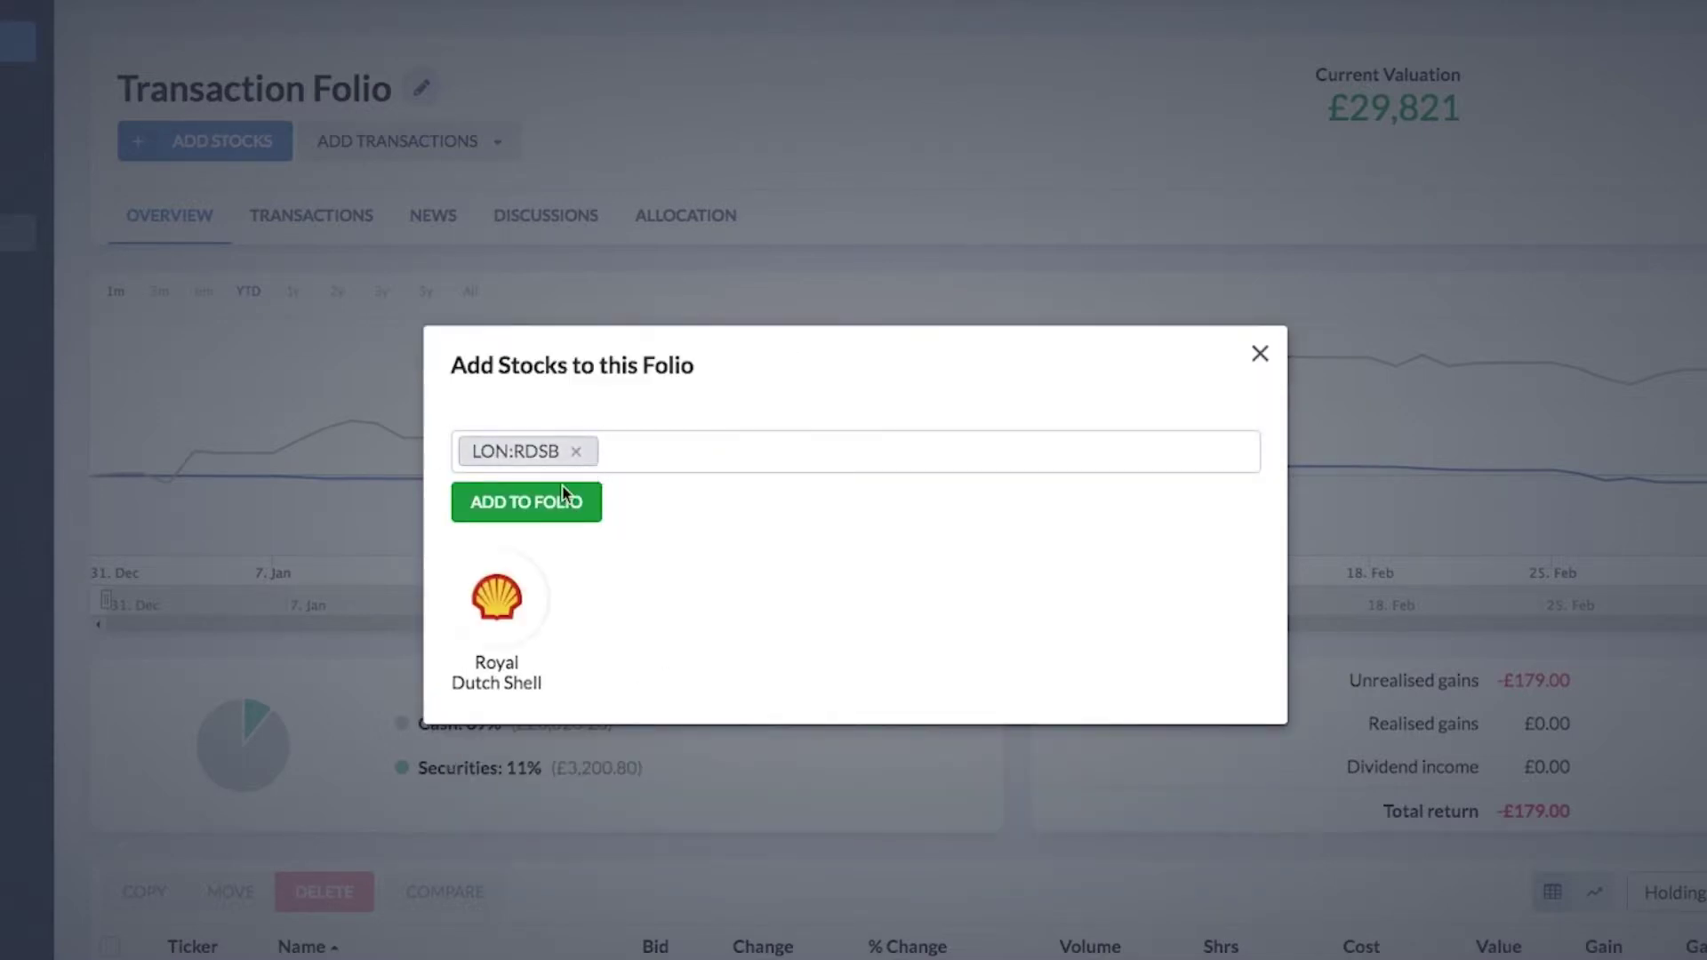
click(553, 514)
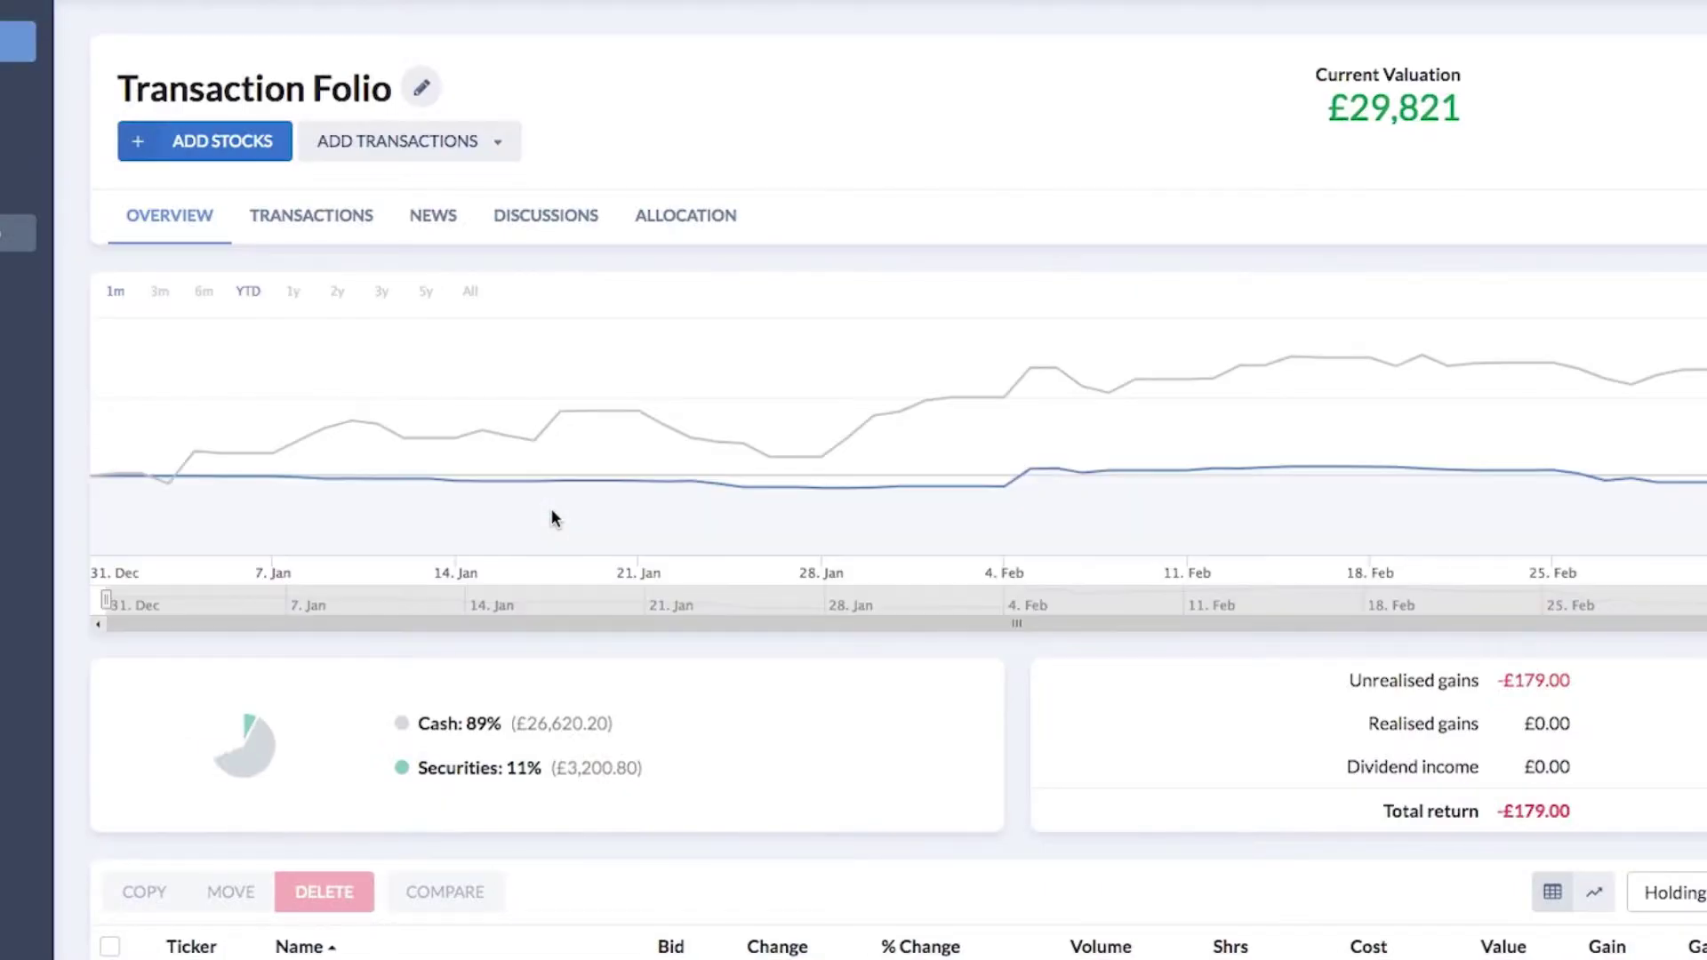
scroll(610, 525, down, 3)
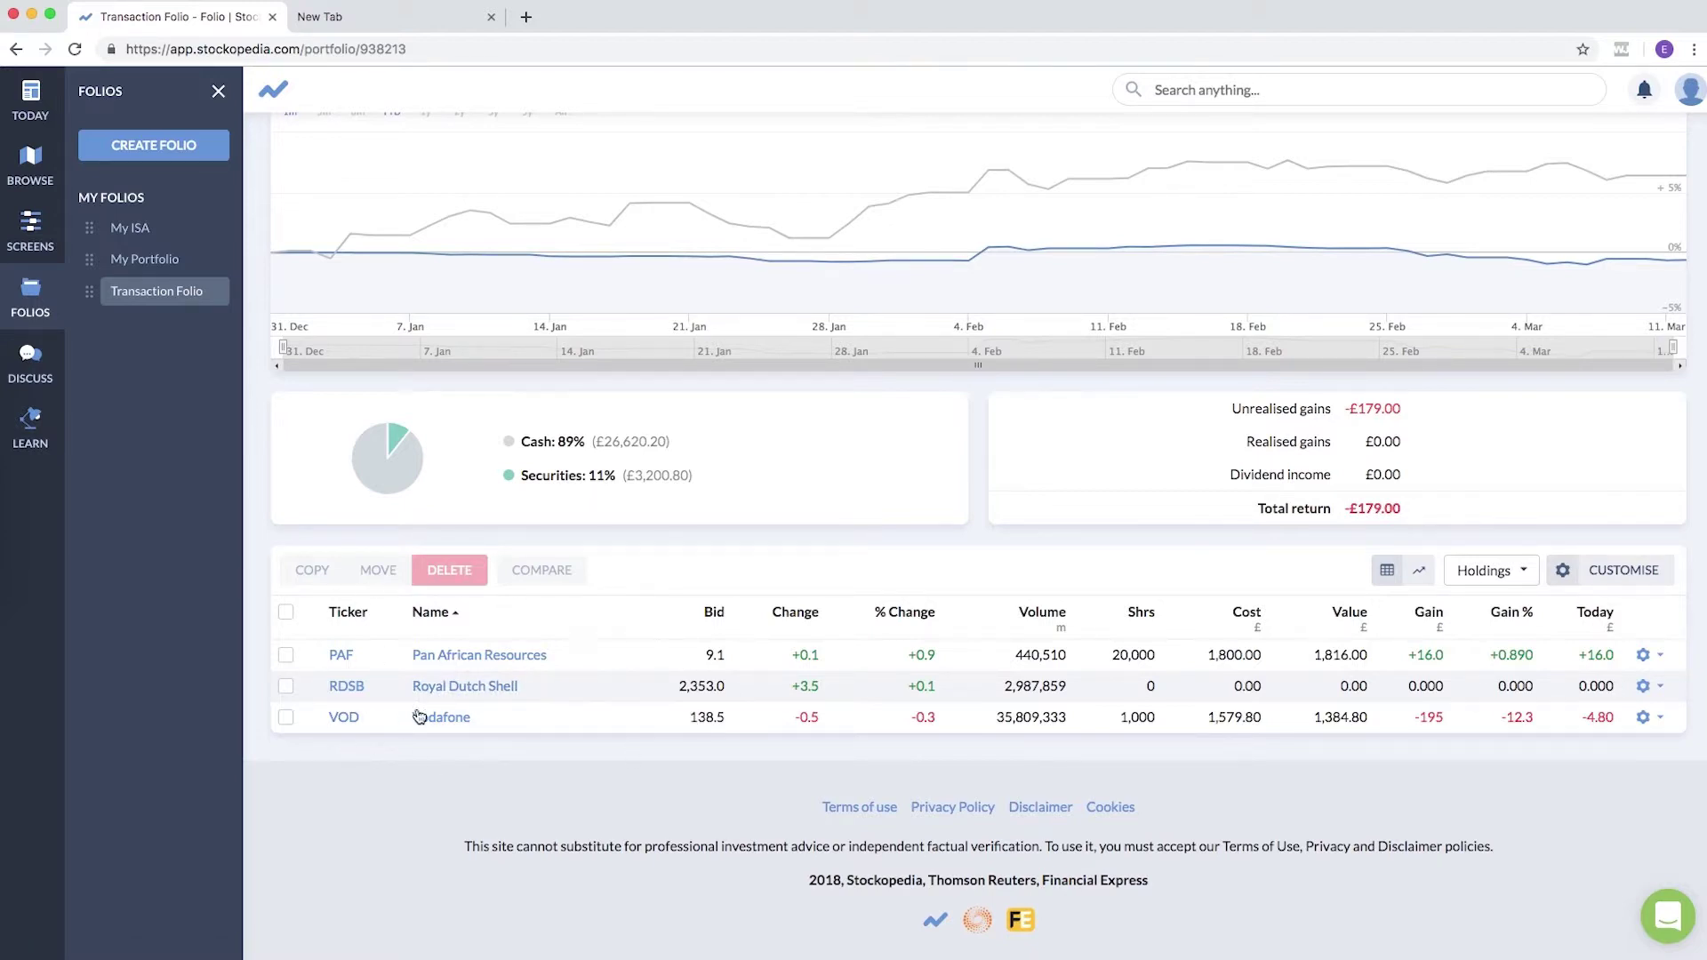
Step: Sort the holdings table by the Gain % column, descending
mouse_move(533, 658)
click(1516, 616)
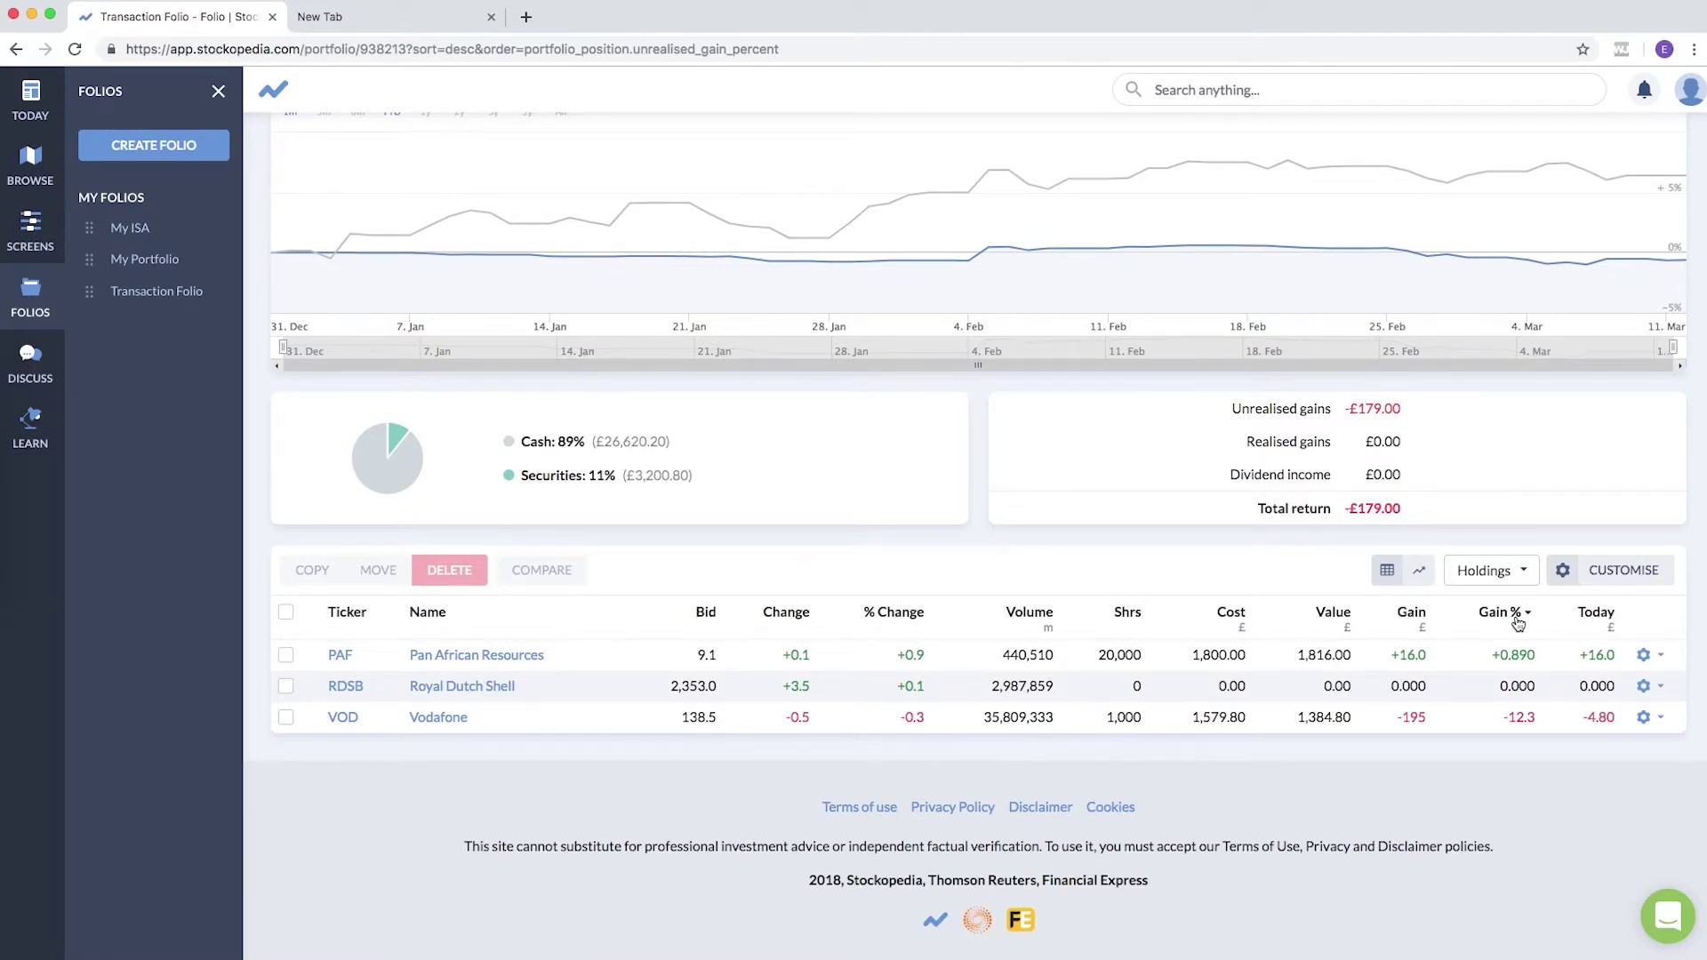
scroll(961, 619, up, 3)
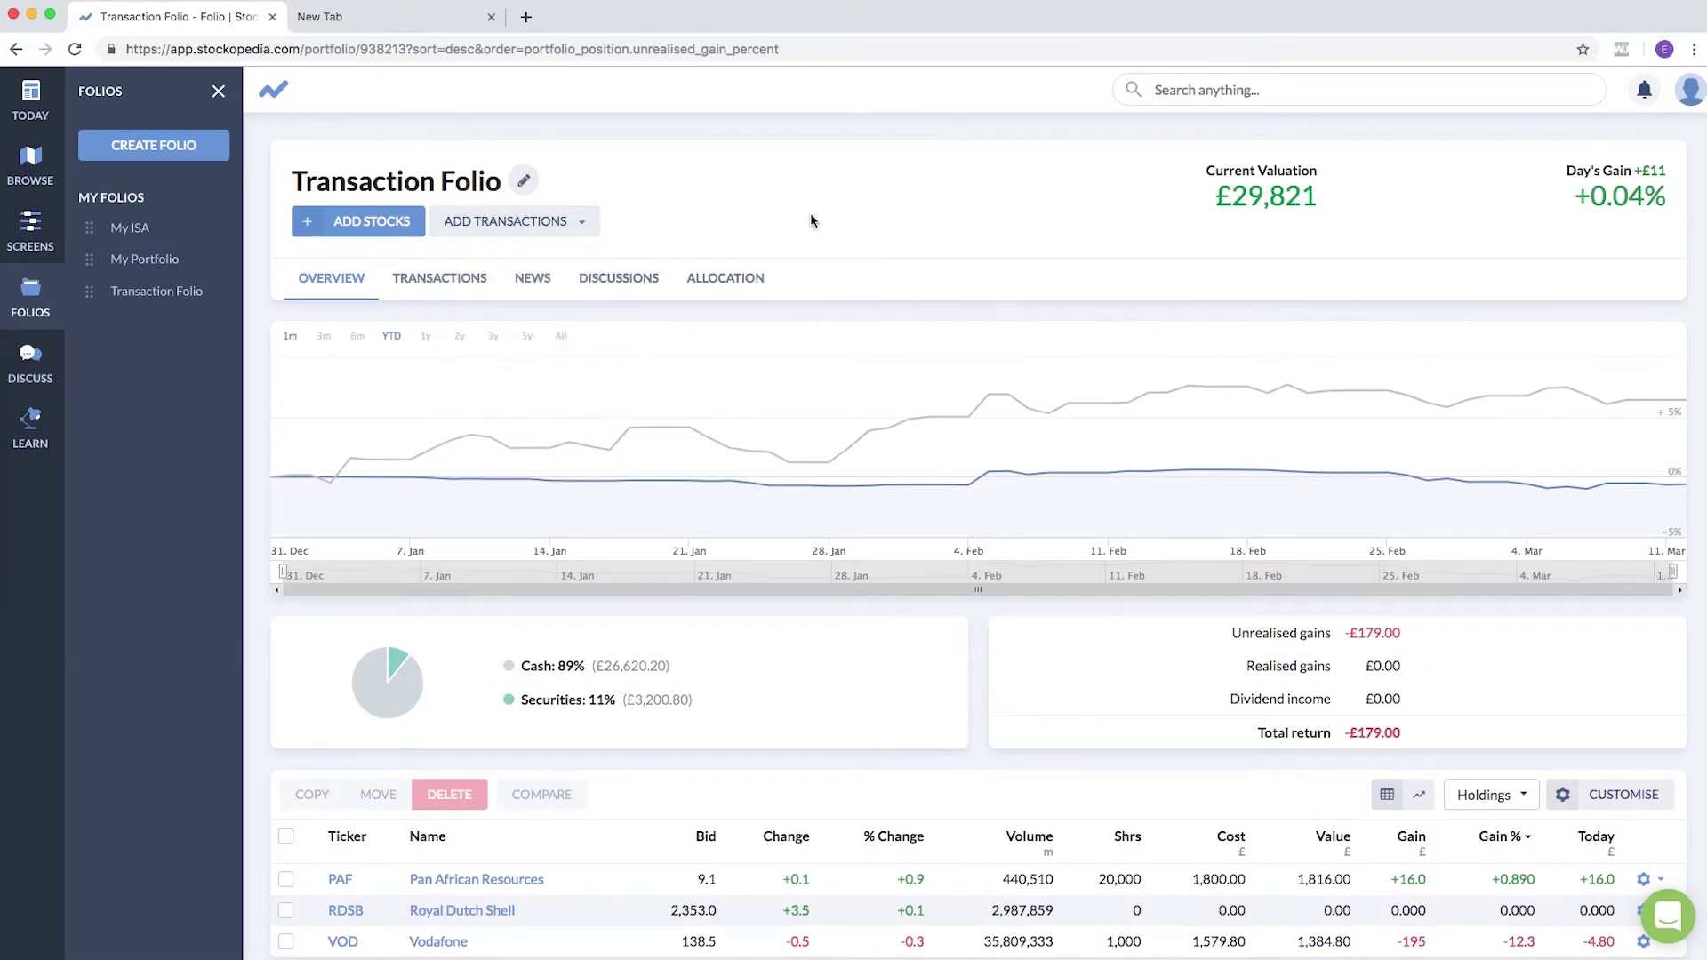
scroll(1023, 433, down, 3)
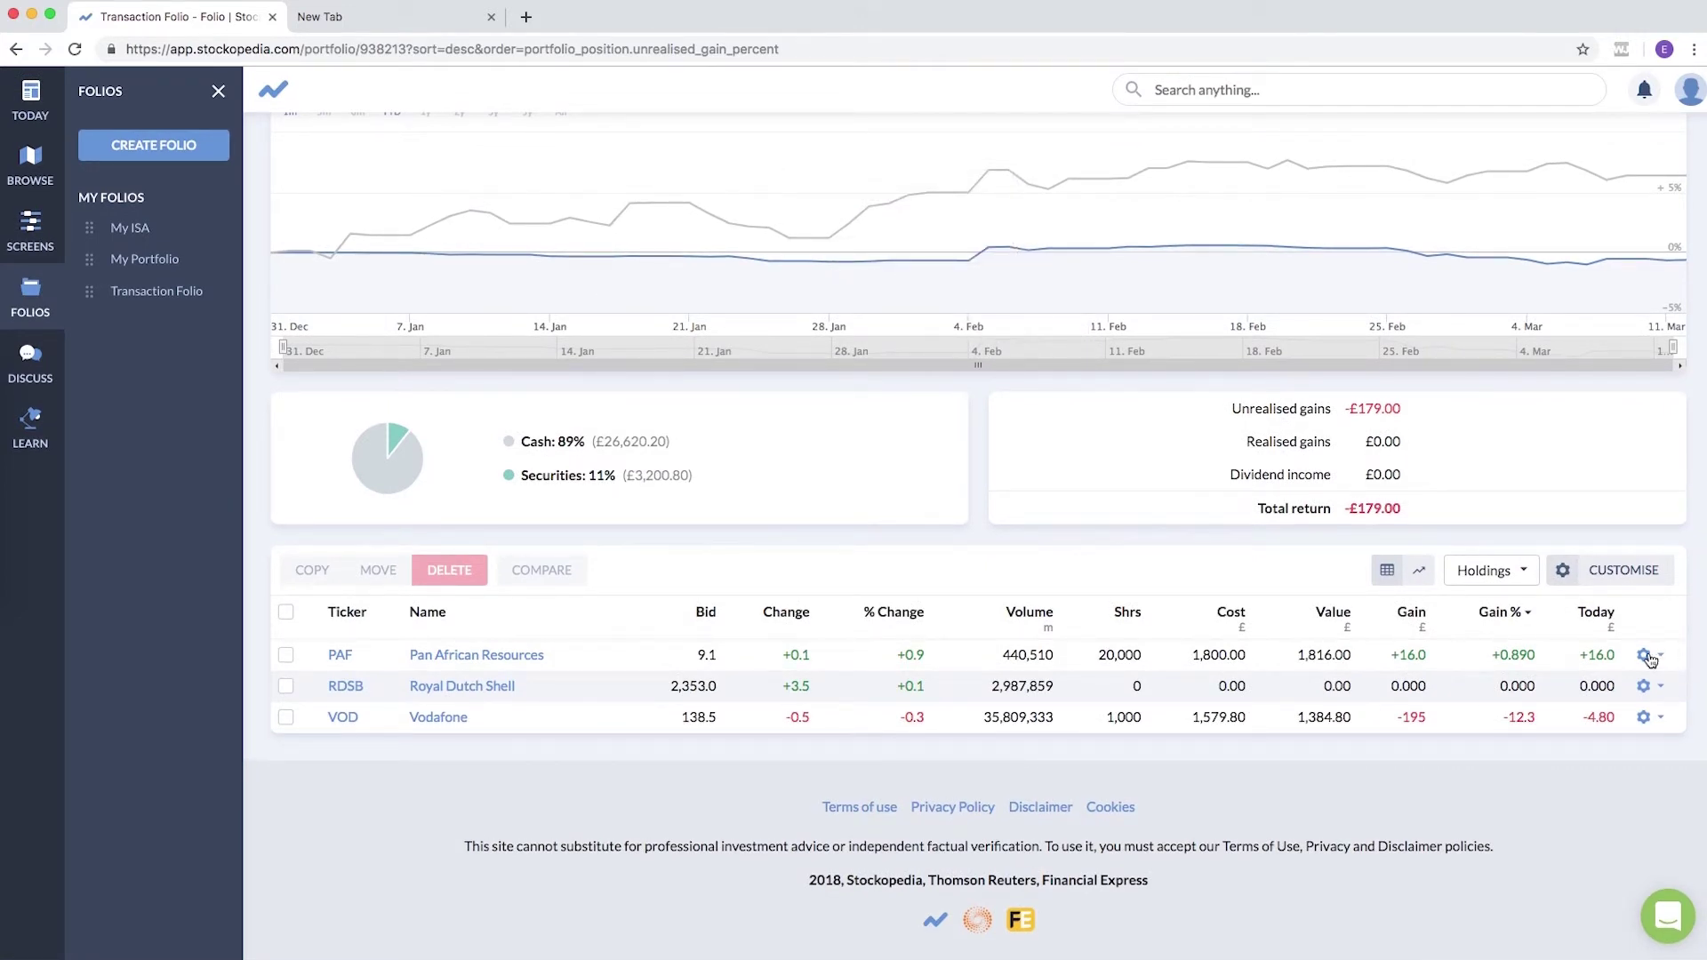
click(1647, 657)
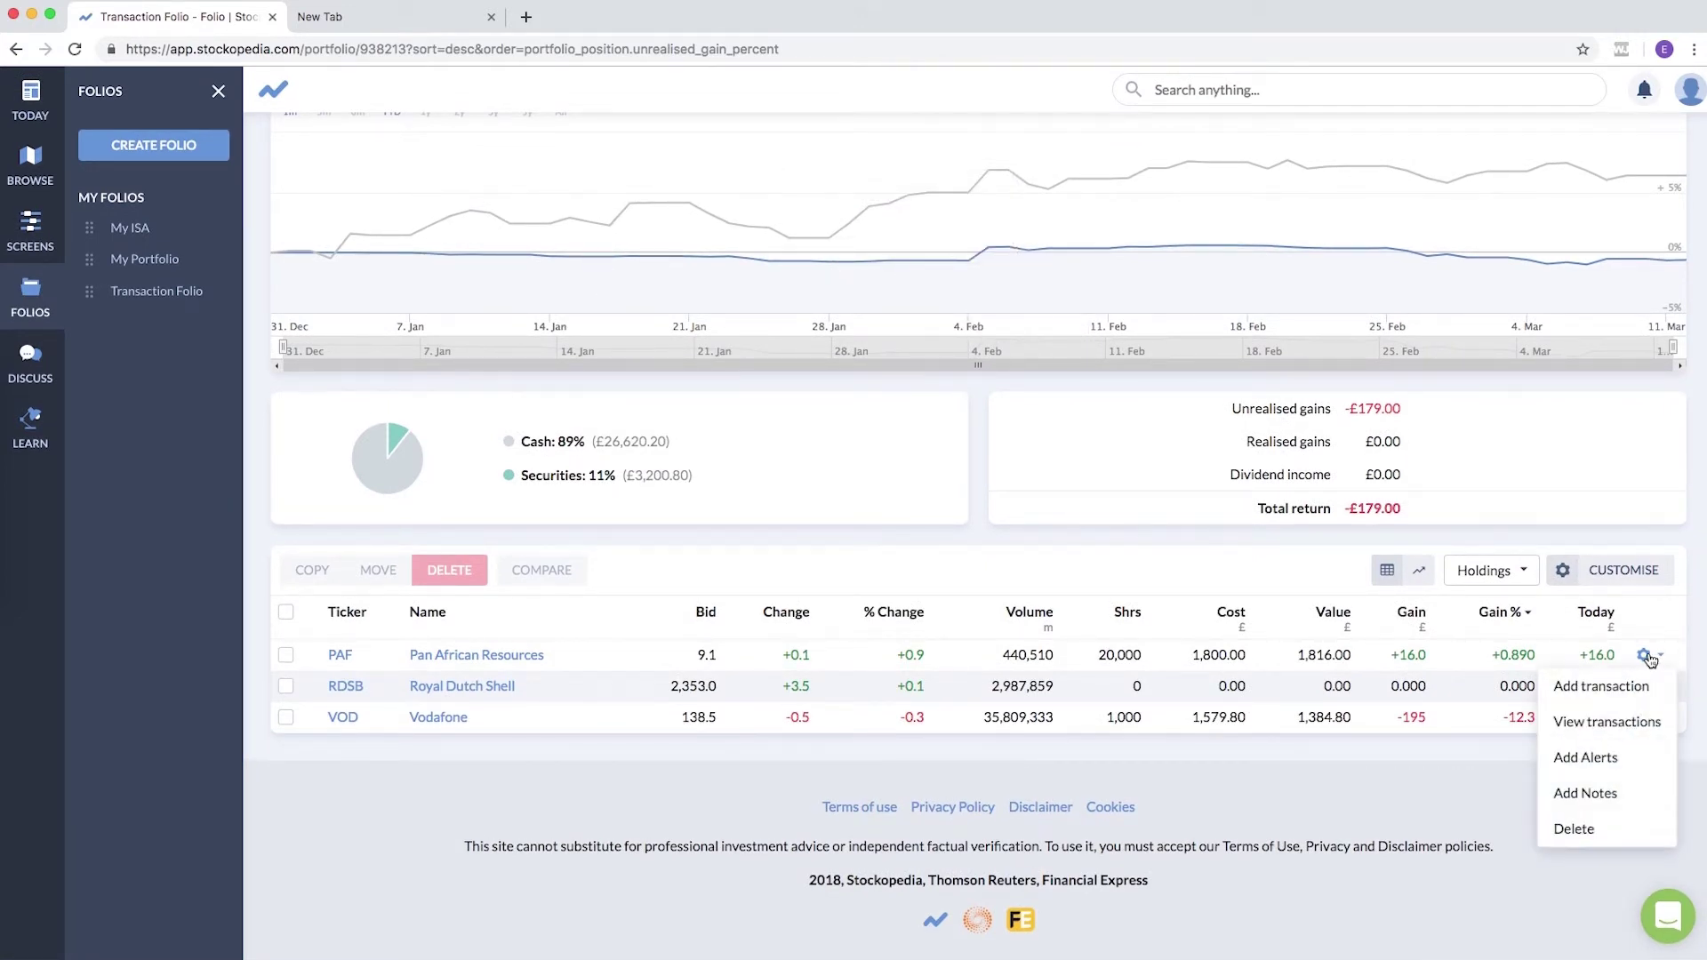
click(1600, 686)
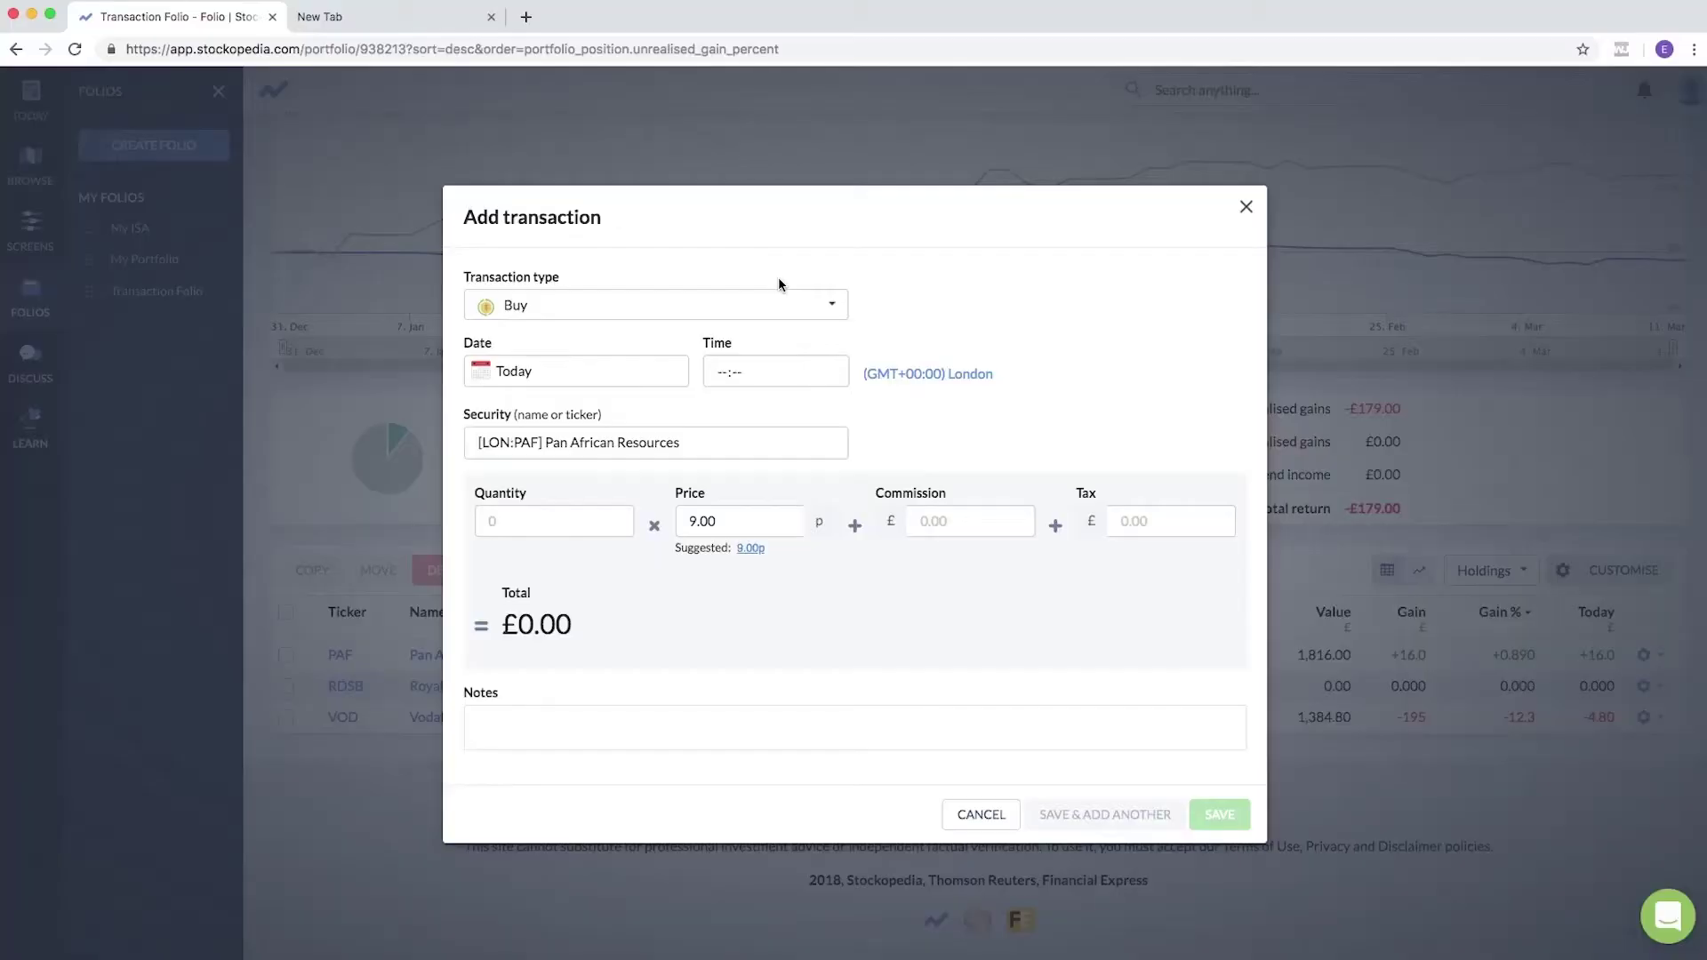
click(780, 307)
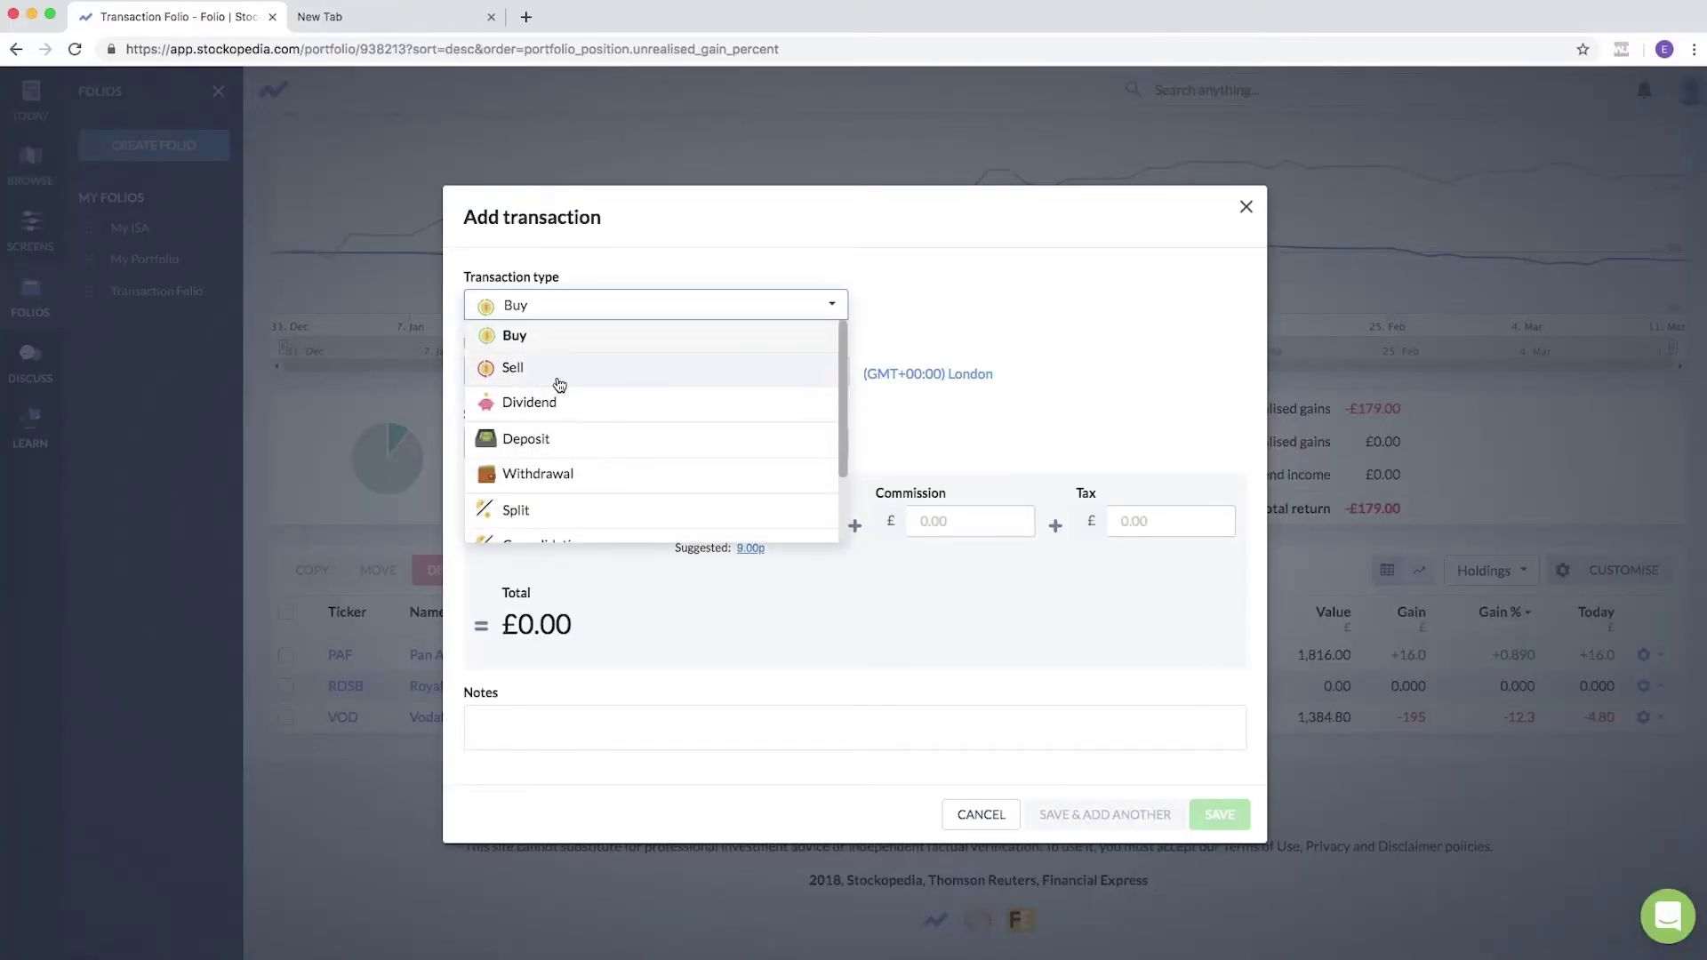
scroll(659, 445, down, 3)
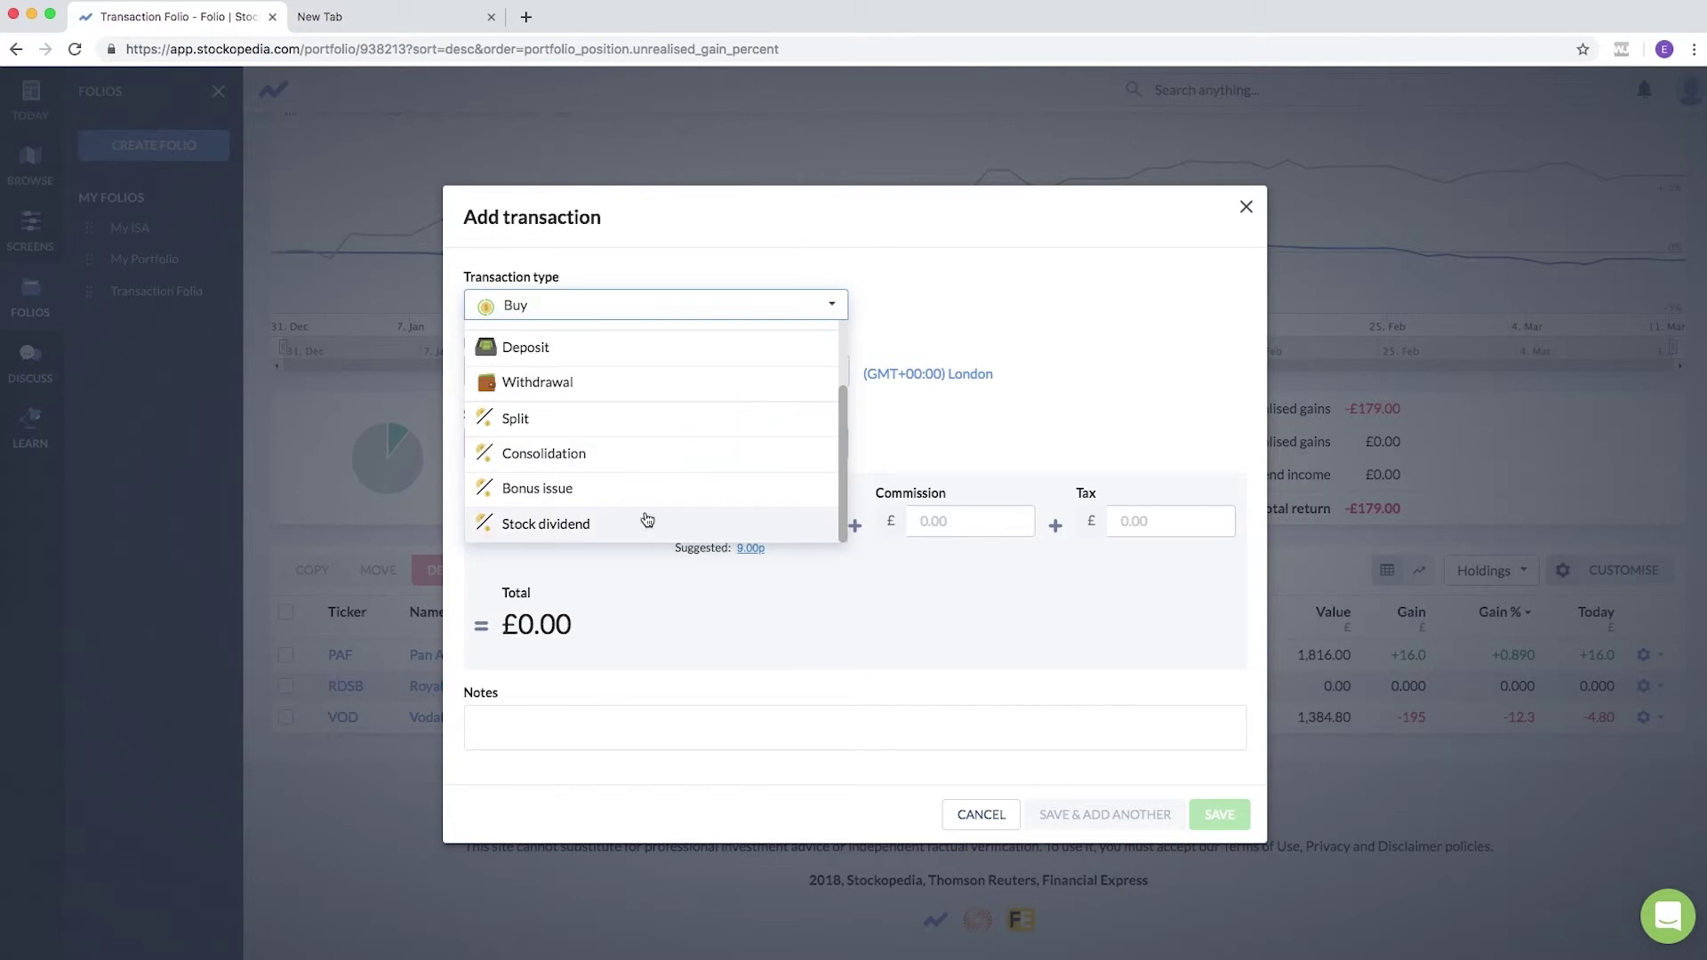
click(1101, 362)
click(1246, 209)
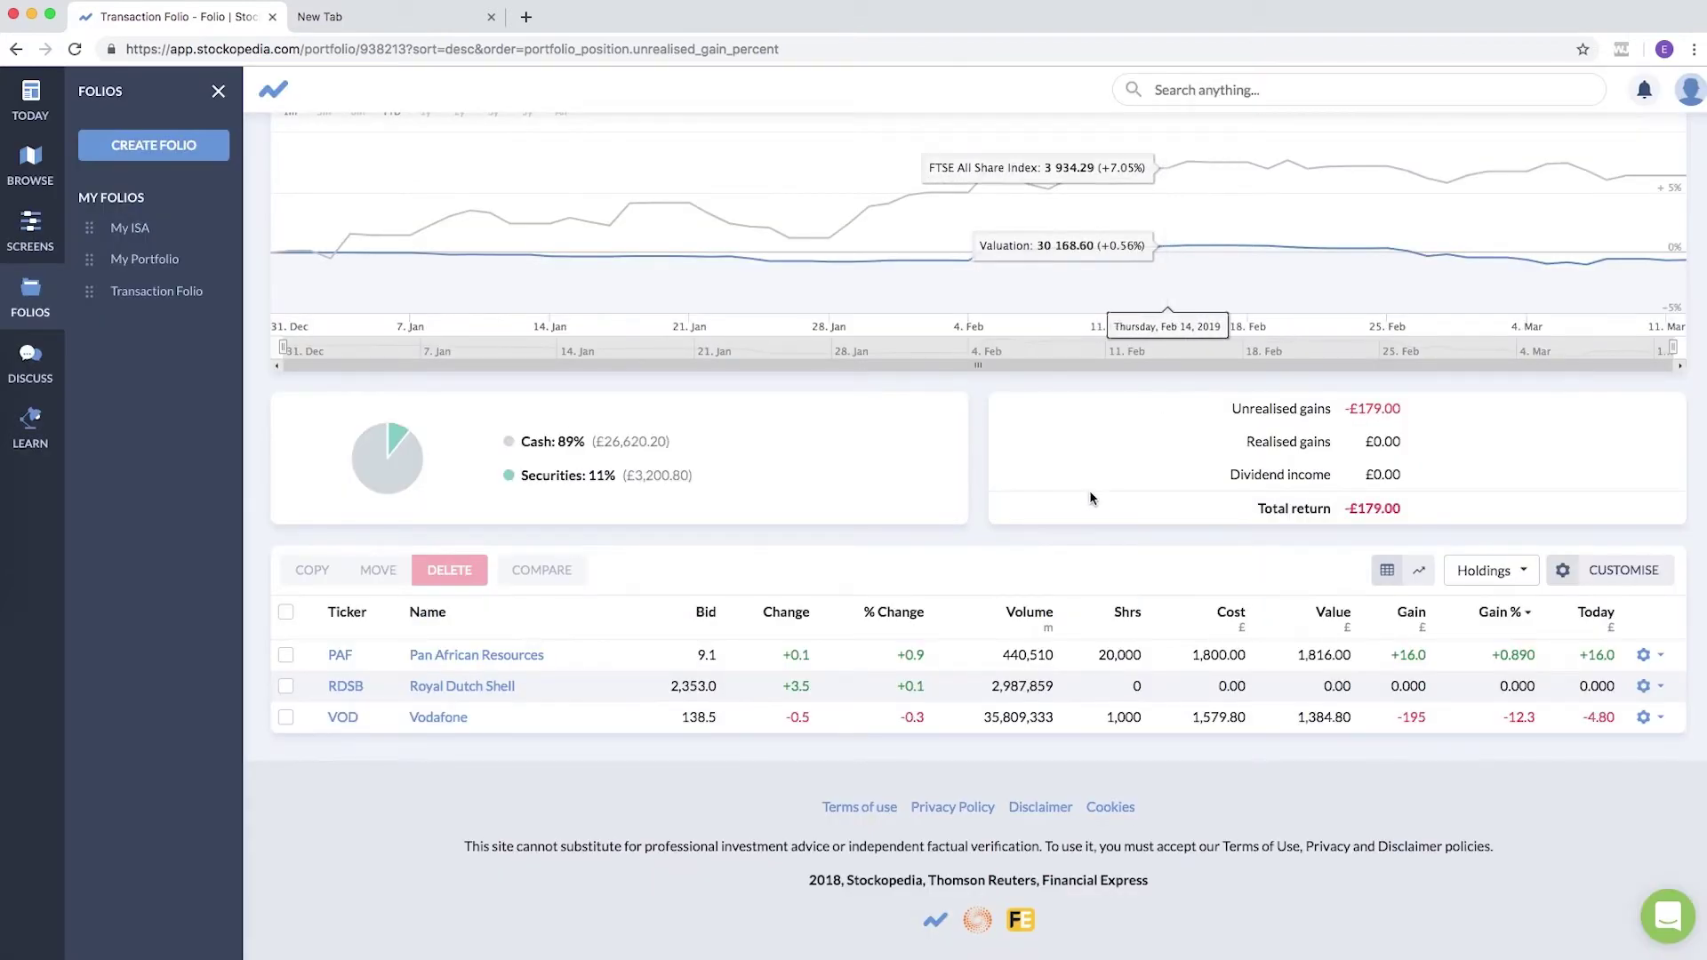
scroll(1090, 498, up, 3)
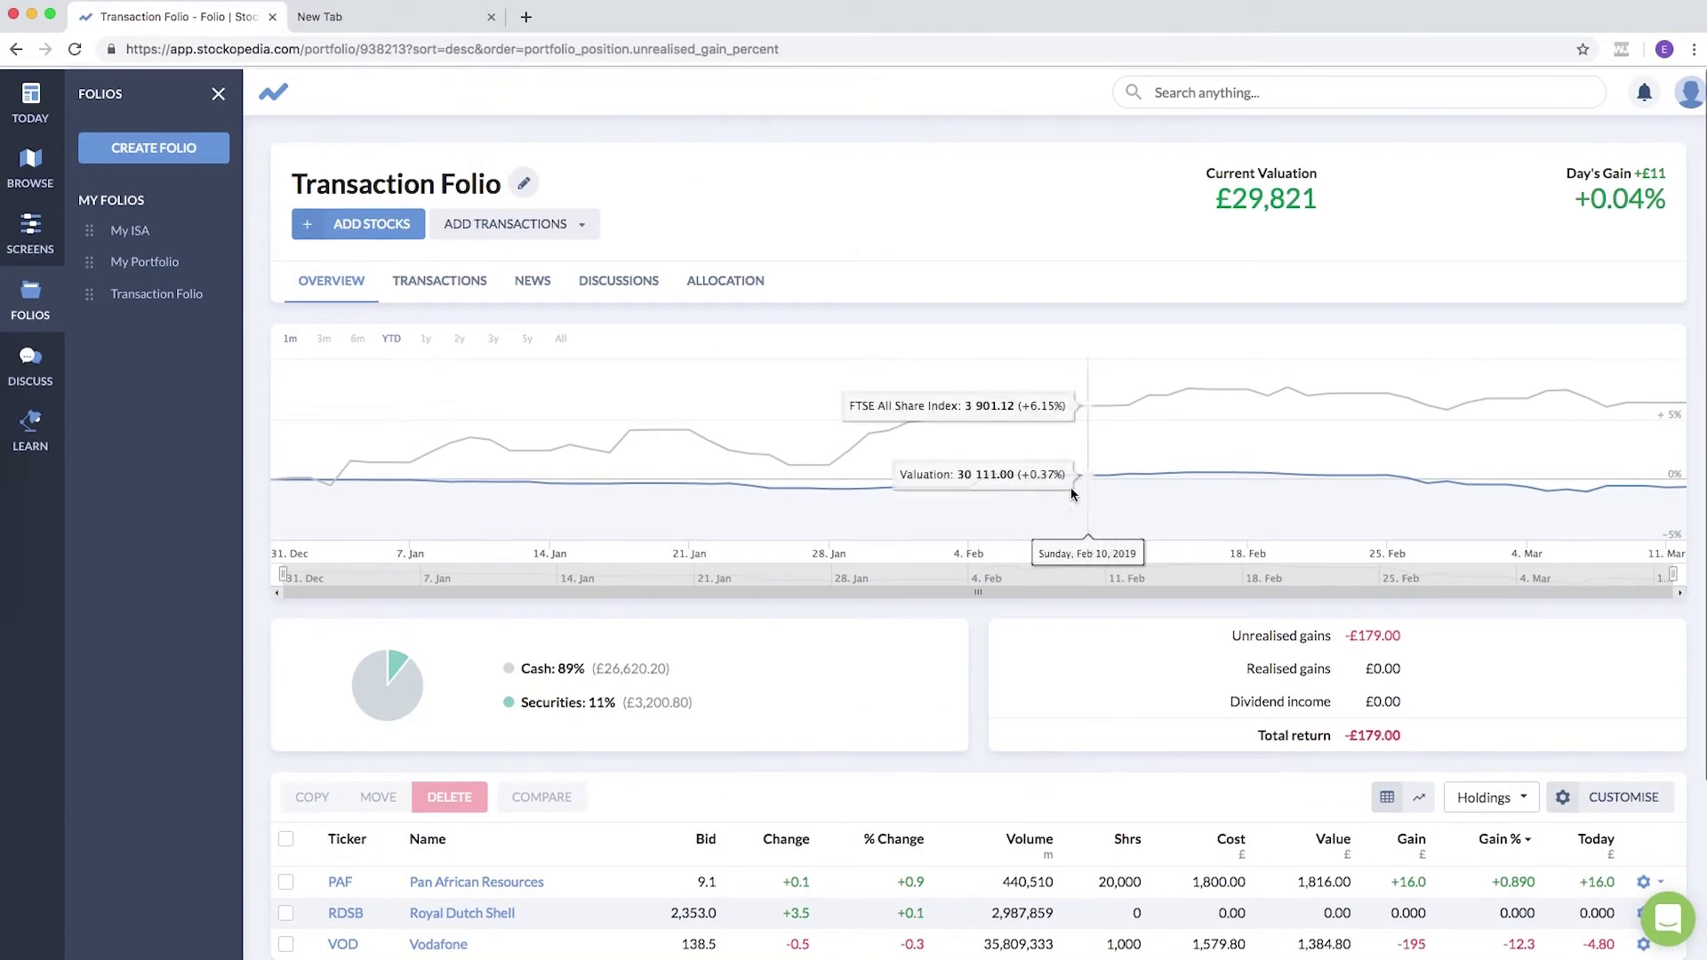
Step: Show the folio's transactions and check the Type, Security and date-range filters without applying any
click(457, 289)
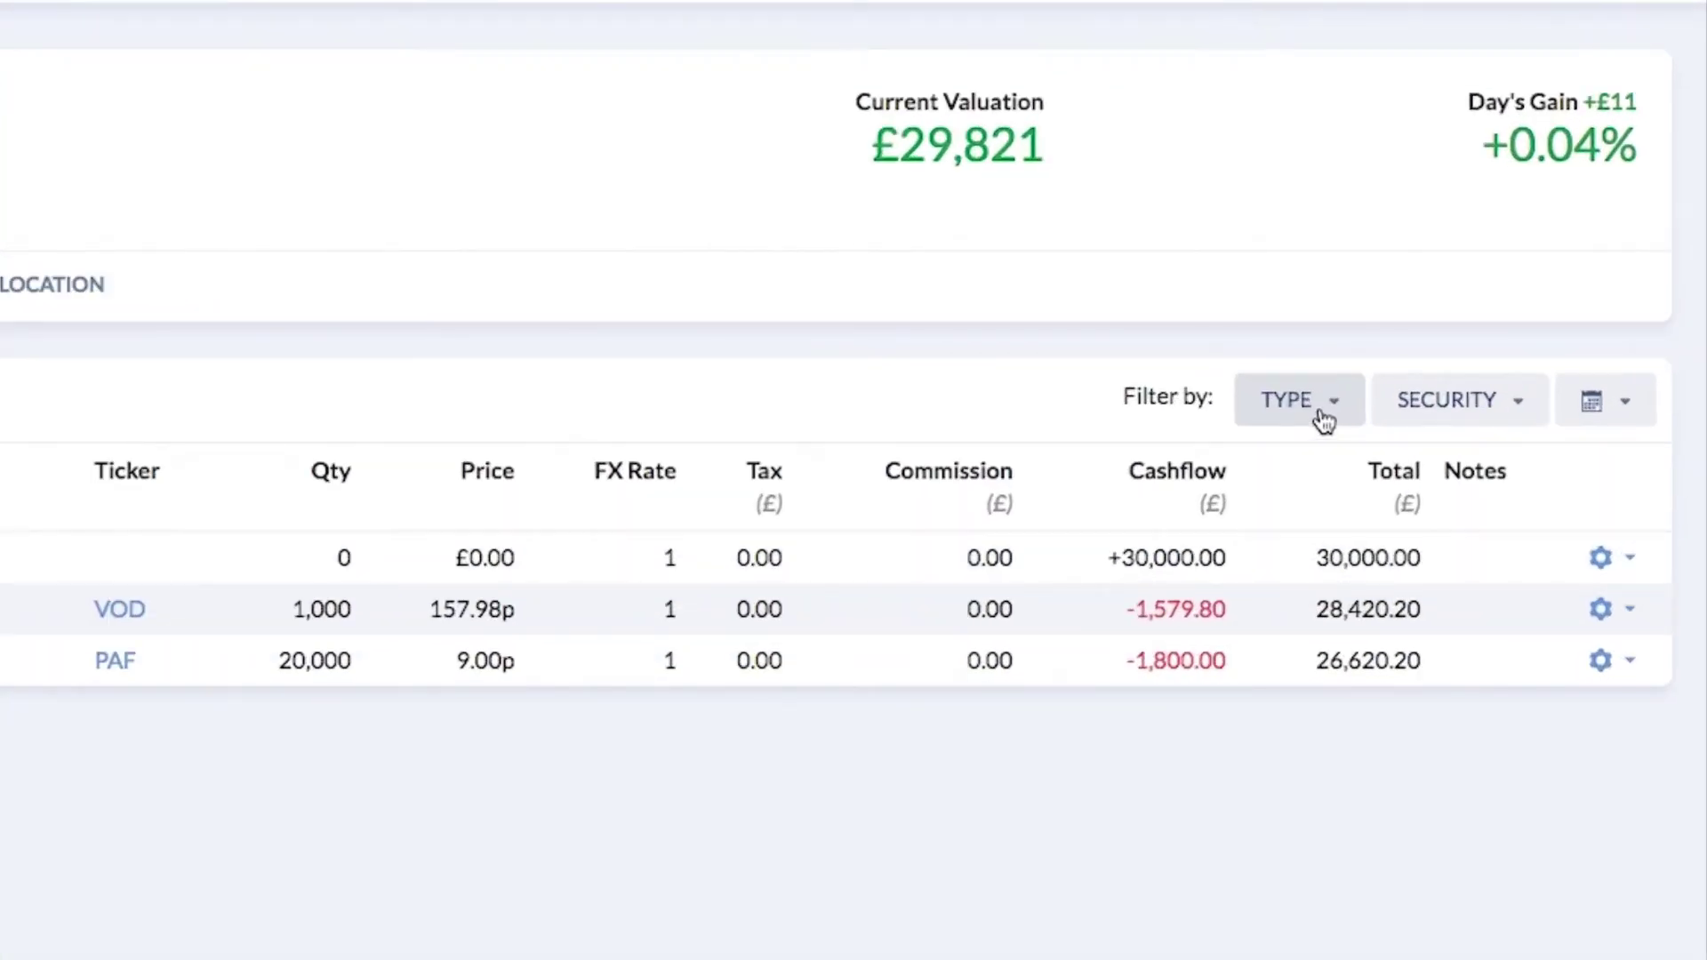
click(1479, 347)
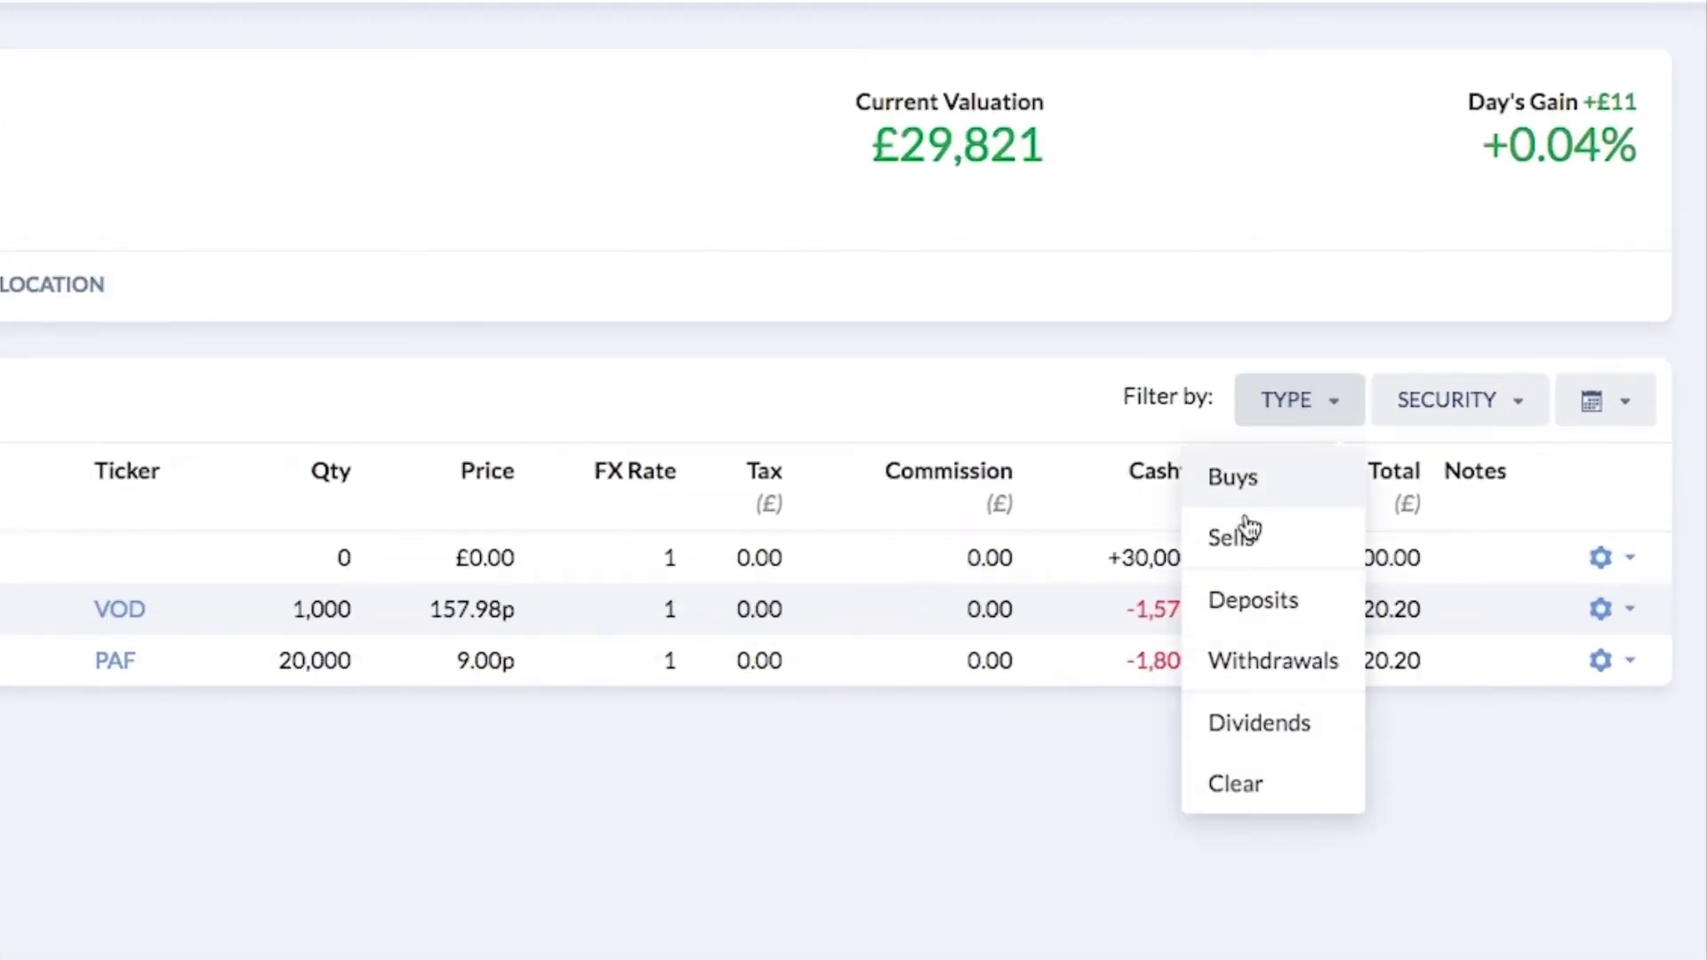
click(1484, 843)
click(1486, 430)
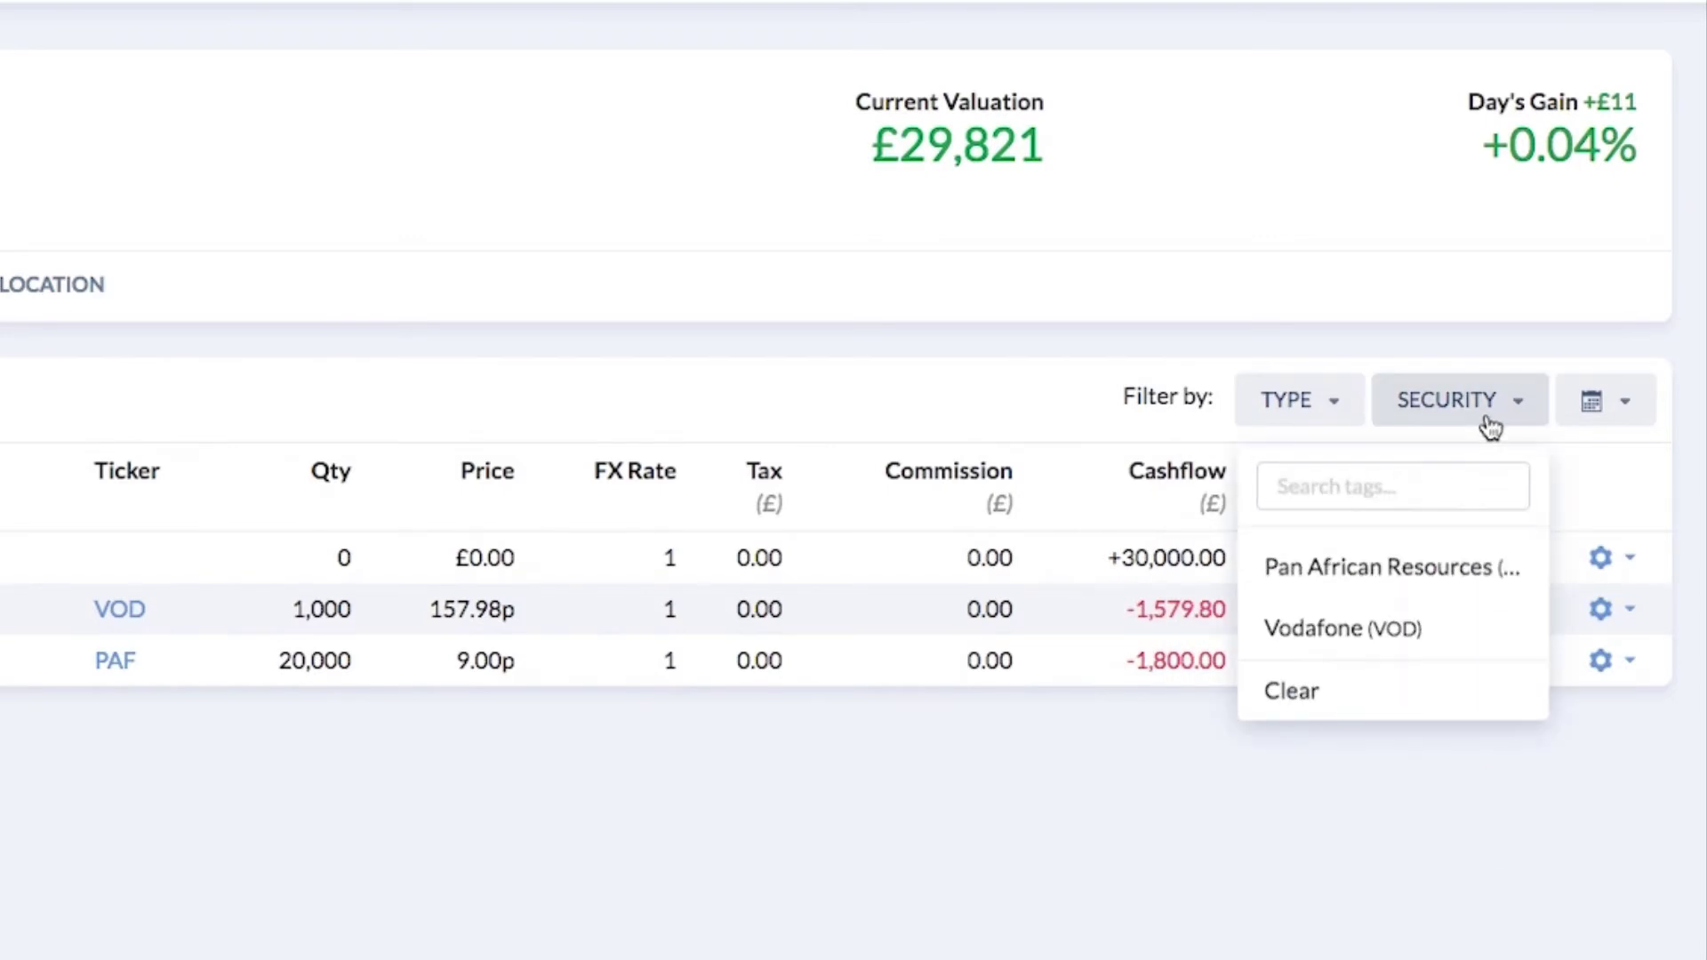
click(1459, 884)
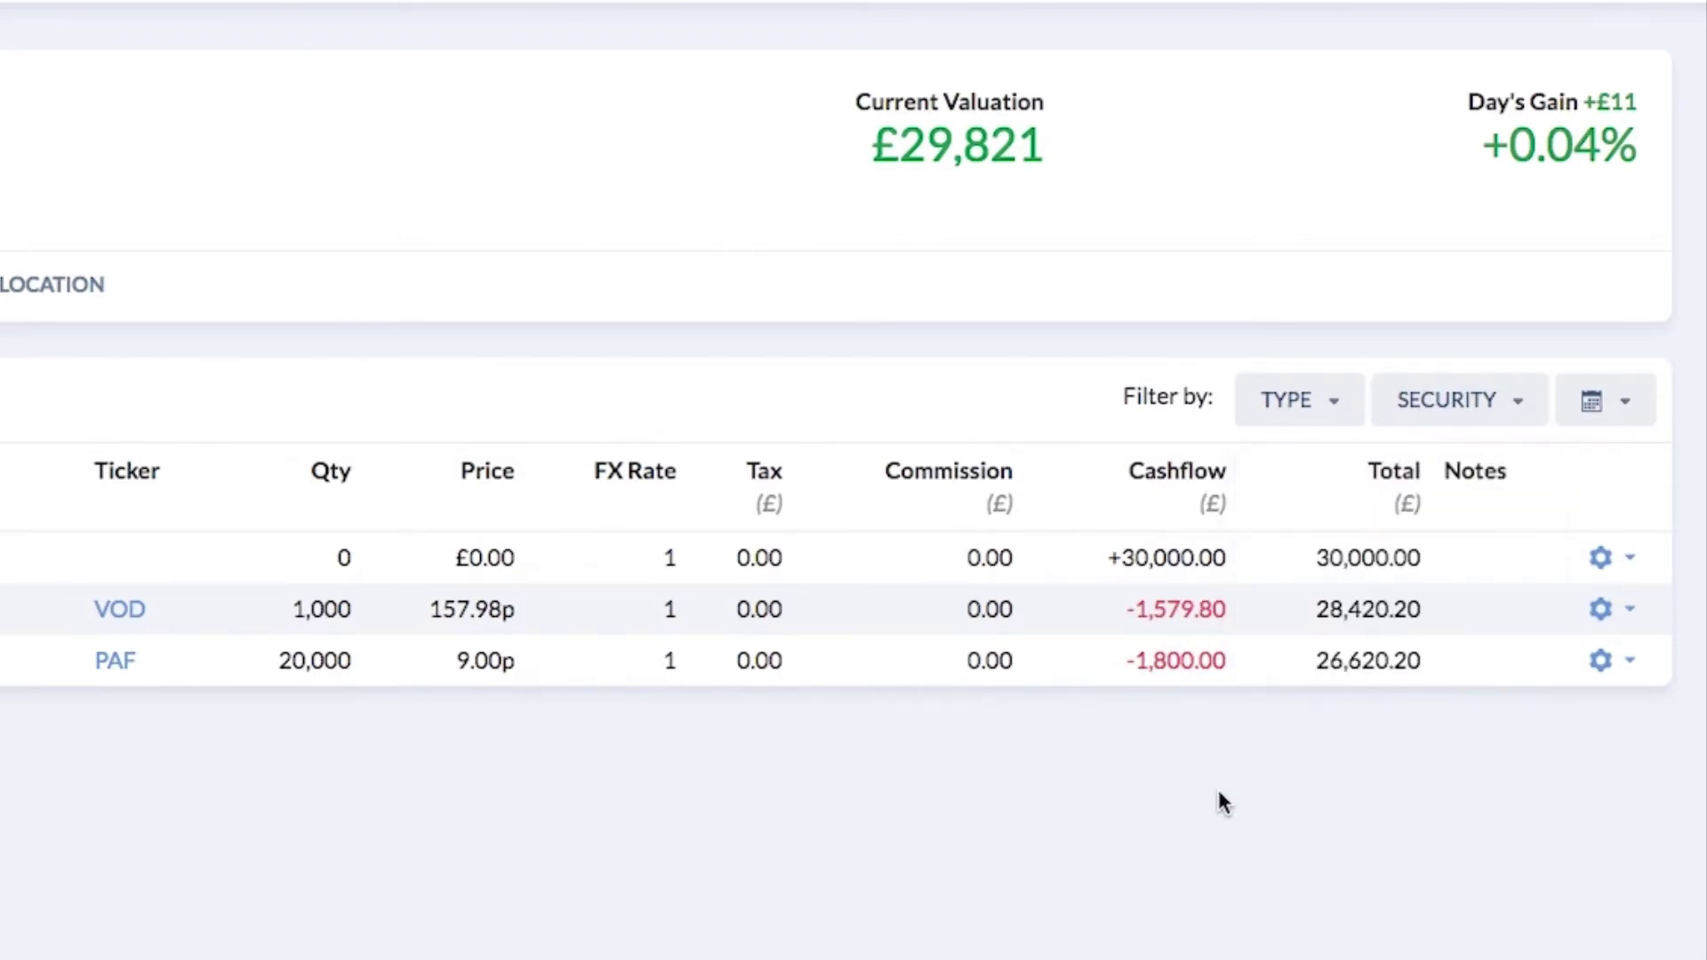
click(1628, 415)
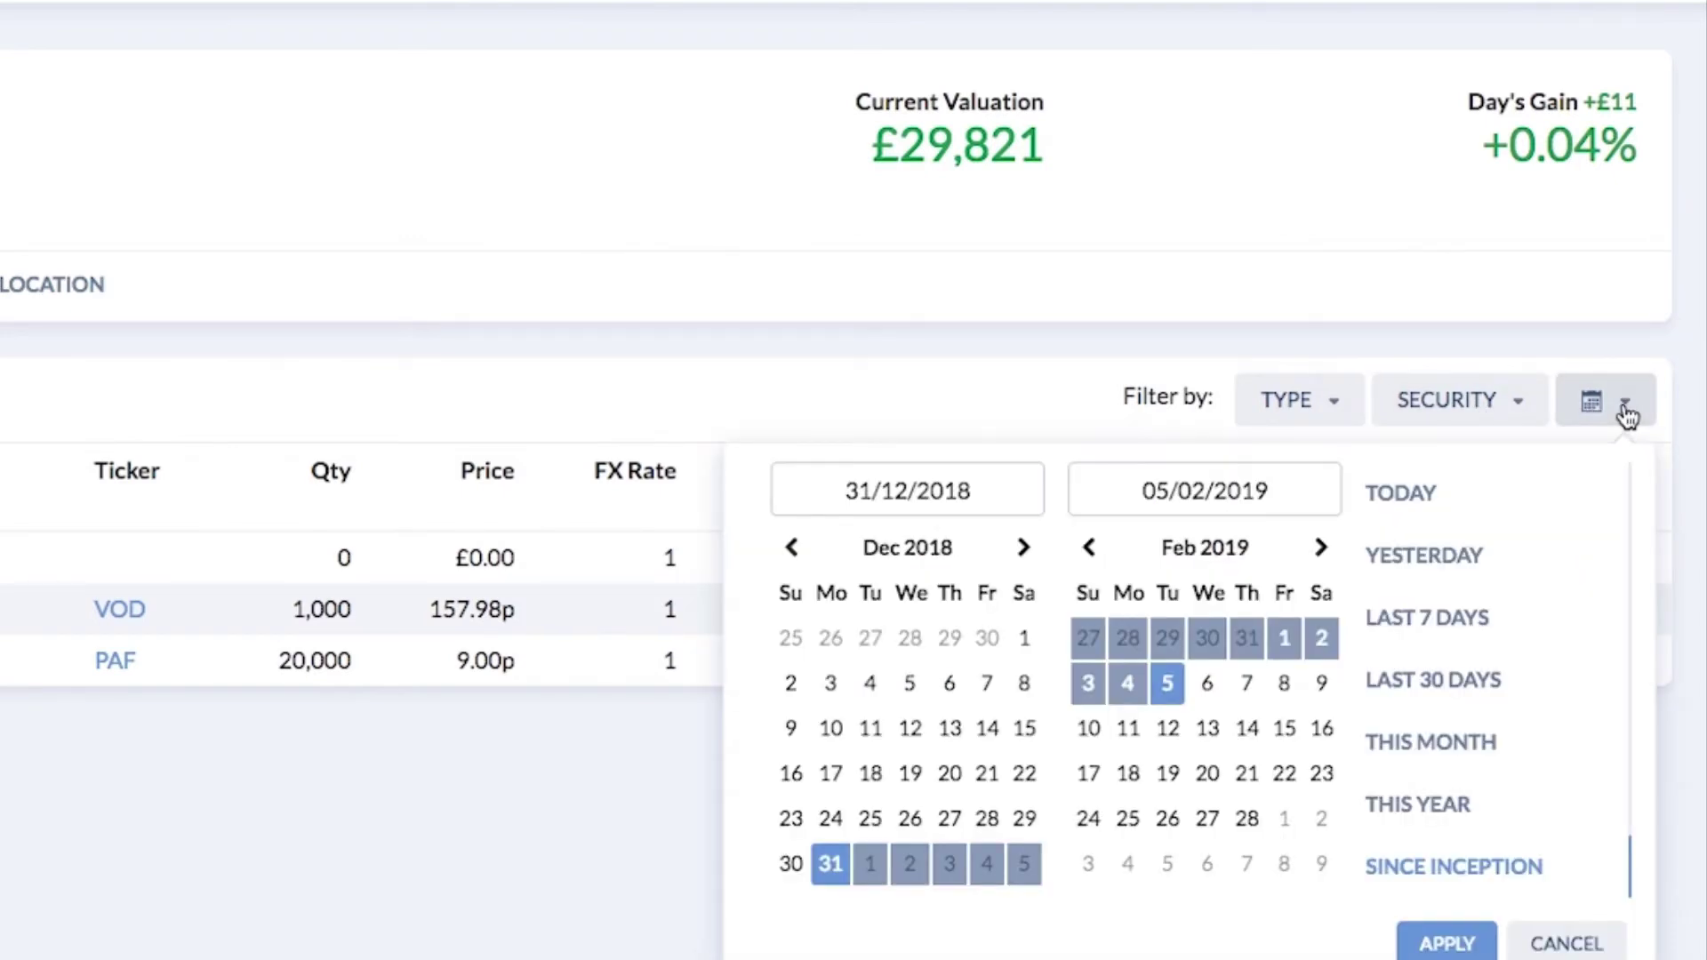